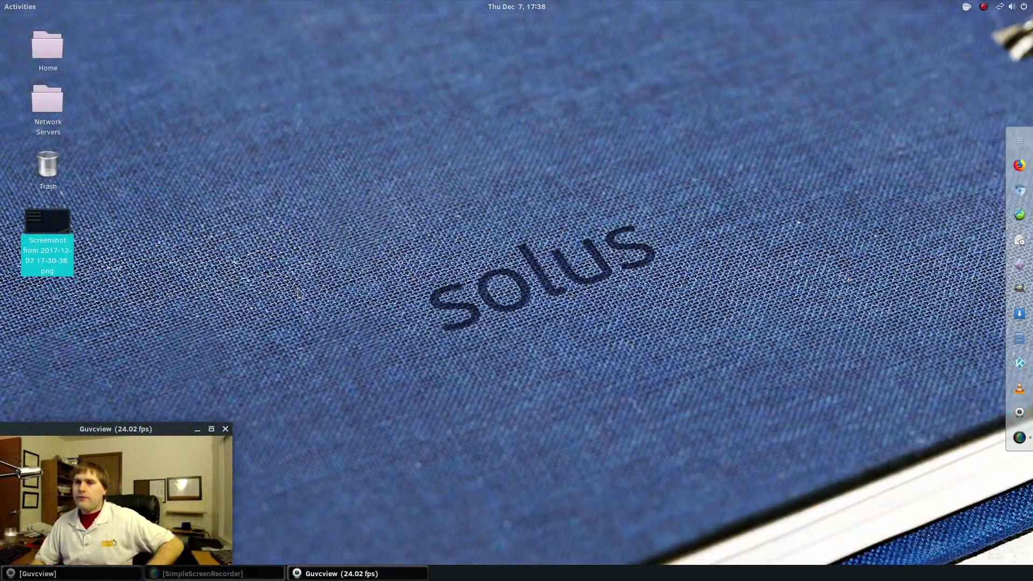
Move the screenshot file to the desktop centre and reposition its Image Viewer window.
click(301, 290)
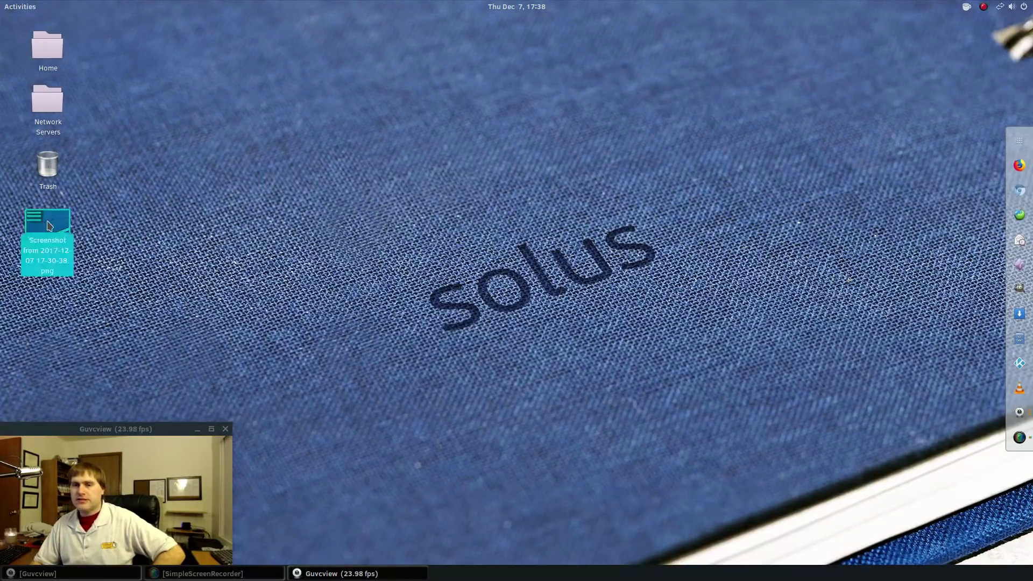
drag(50, 225, 580, 217)
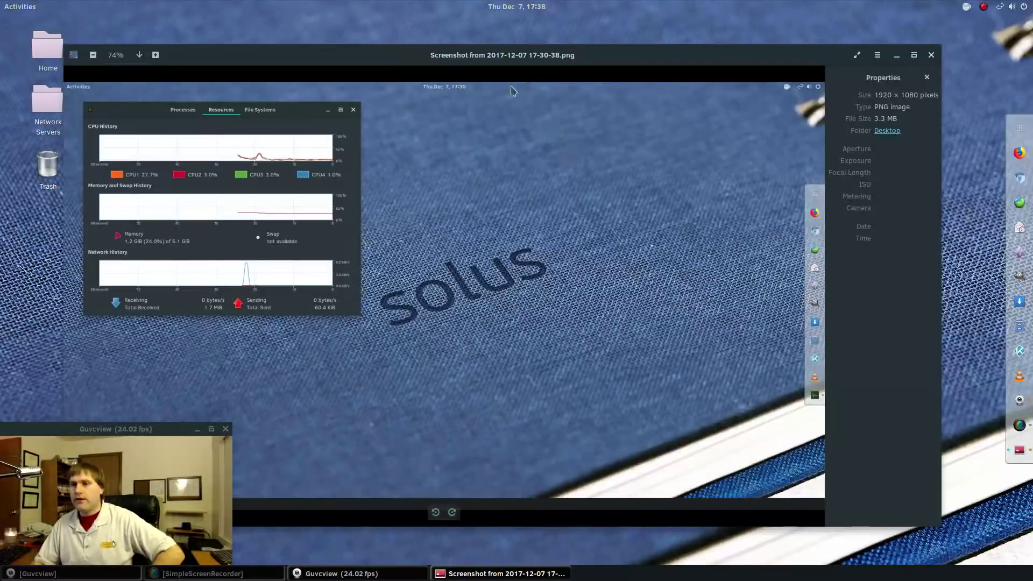
drag(442, 51, 748, 107)
Zoom into the 1920×1080 screenshot, pan to the System Monitor, then close Image Viewer.
scroll(531, 244, up, 5)
scroll(530, 245, up, 2)
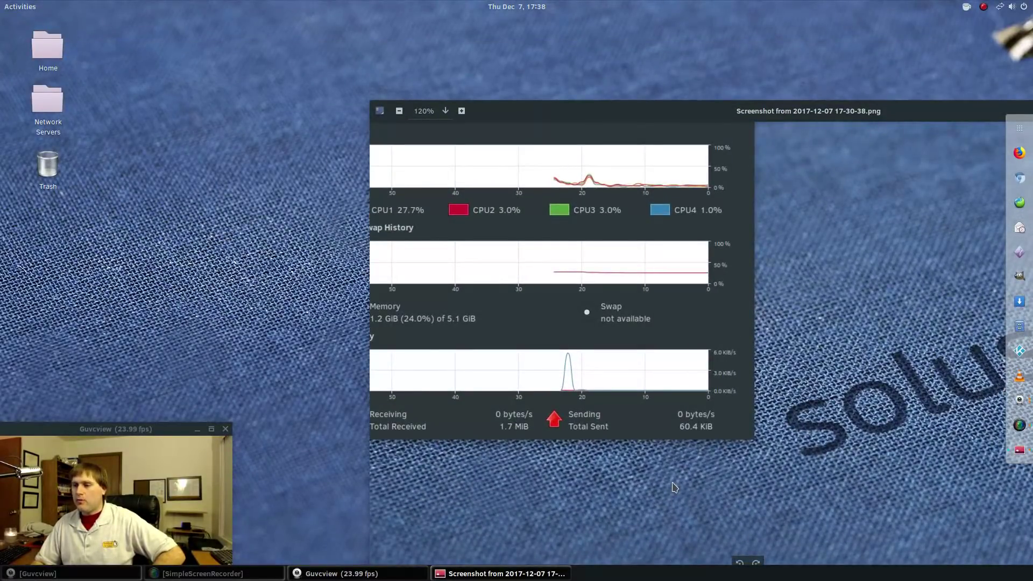
drag(675, 488, 810, 573)
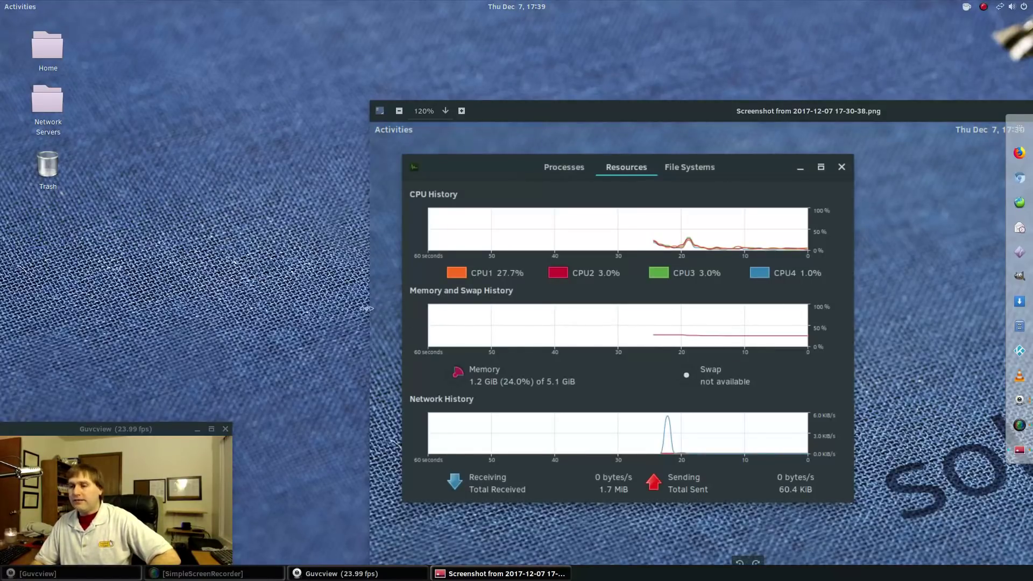
drag(659, 117, 350, 48)
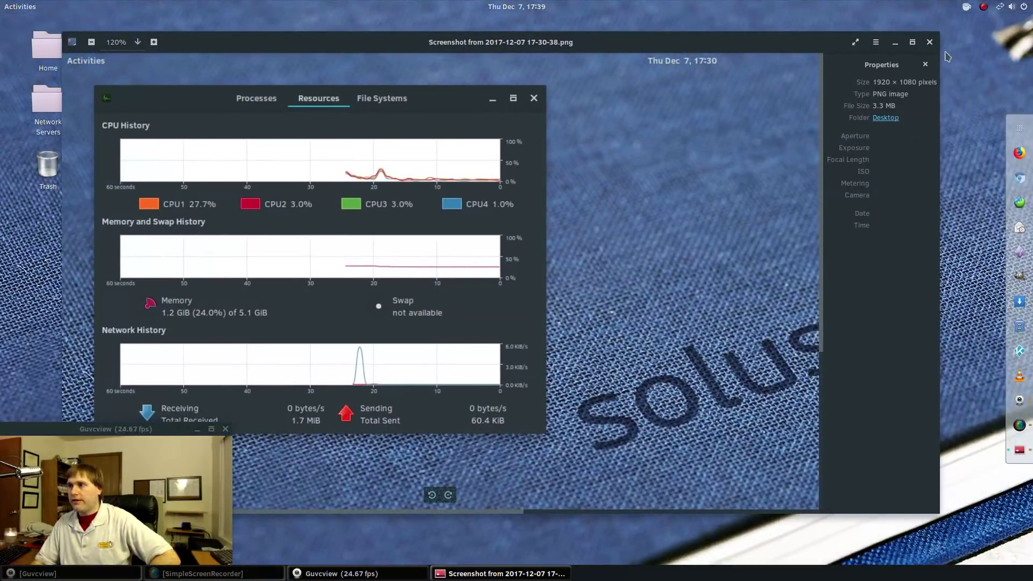
click(930, 43)
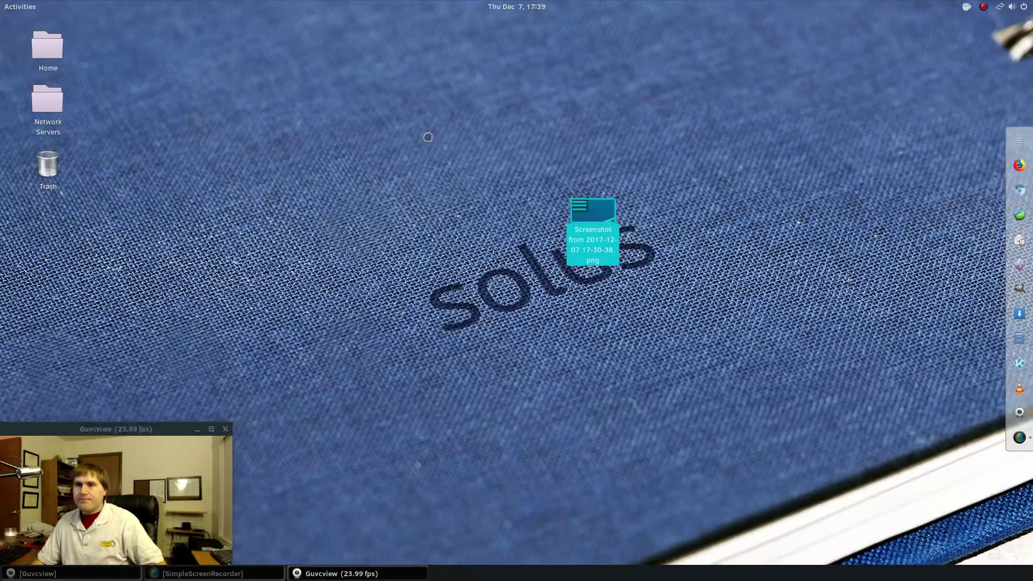
Drag the screenshot file into the Trash.
drag(330, 91, 52, 171)
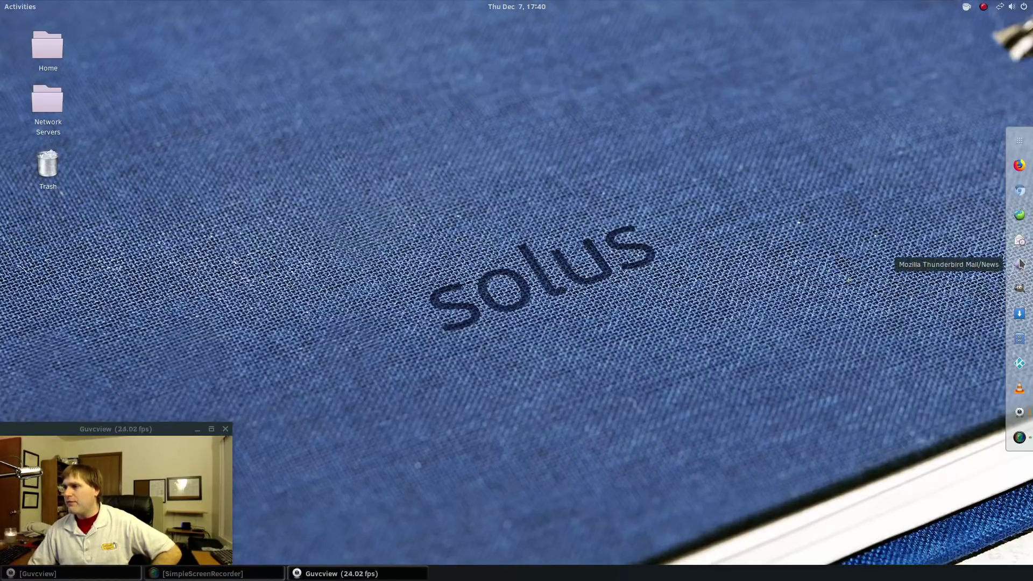
Show the full grid of installed applications.
click(1020, 141)
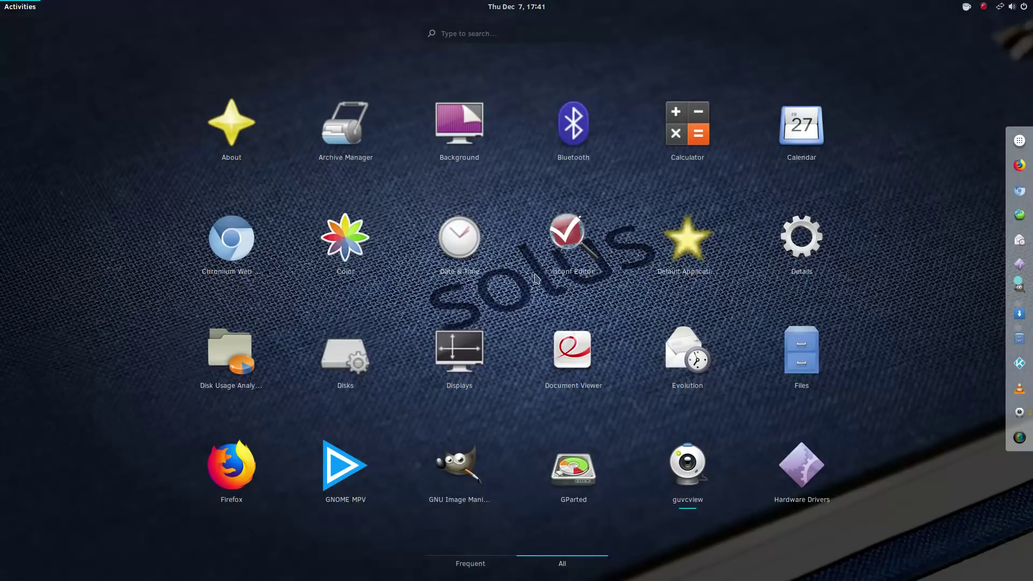
Scroll through the application grid pages, then press Super to return to the open-windows overview.
scroll(535, 276, down, 1)
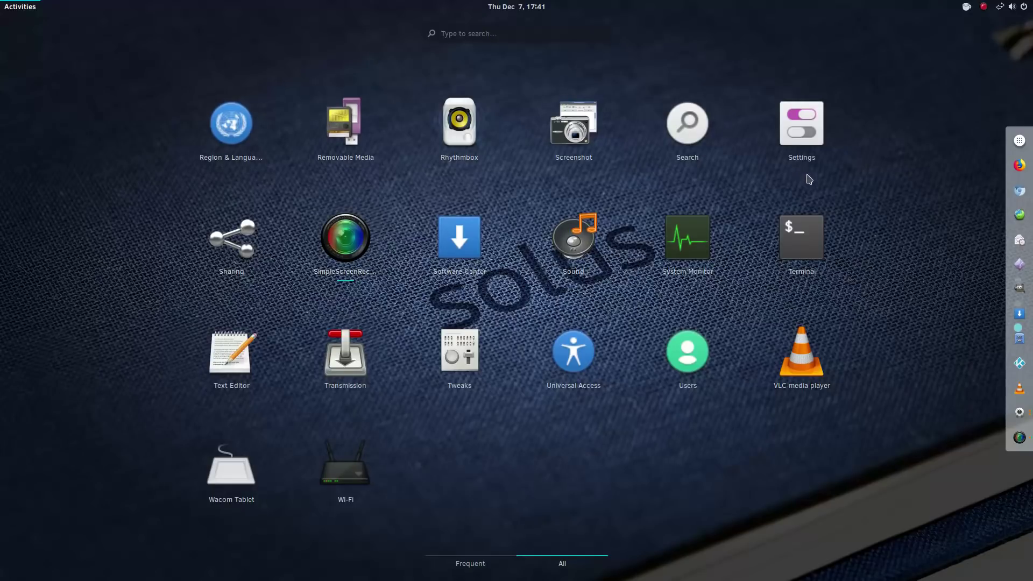
scroll(804, 176, down, 1)
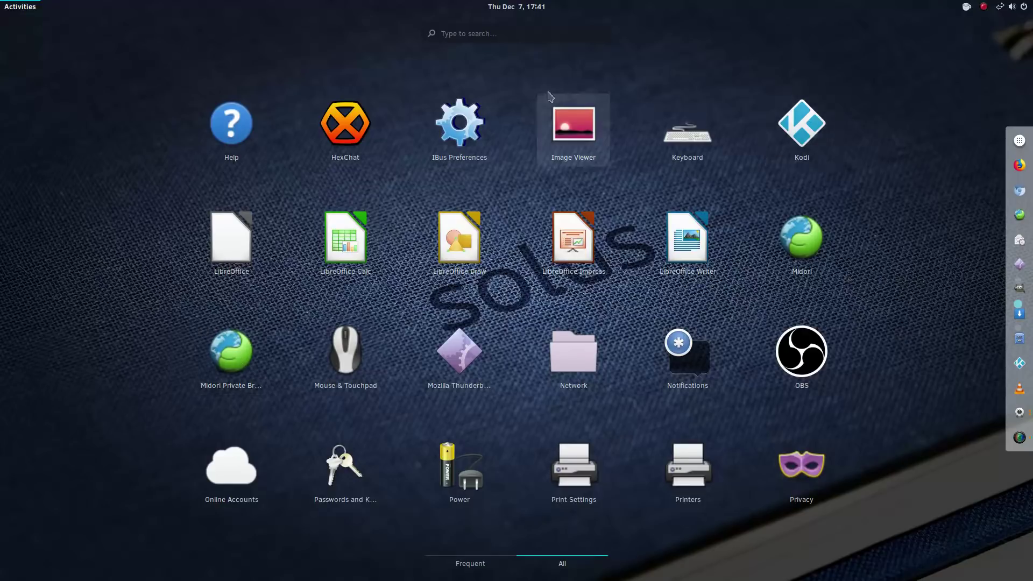
scroll(269, 264, up, 1)
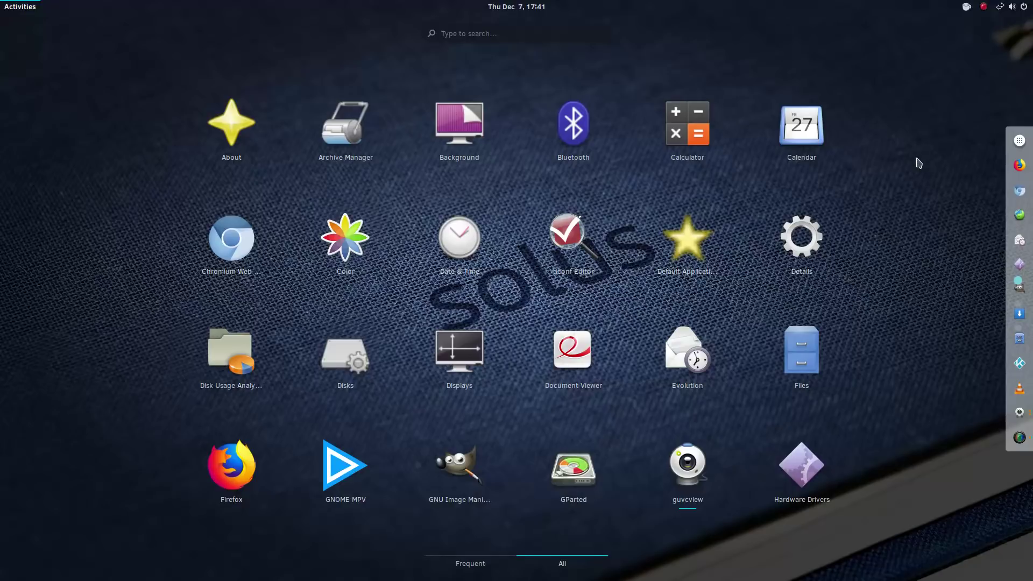
key(super)
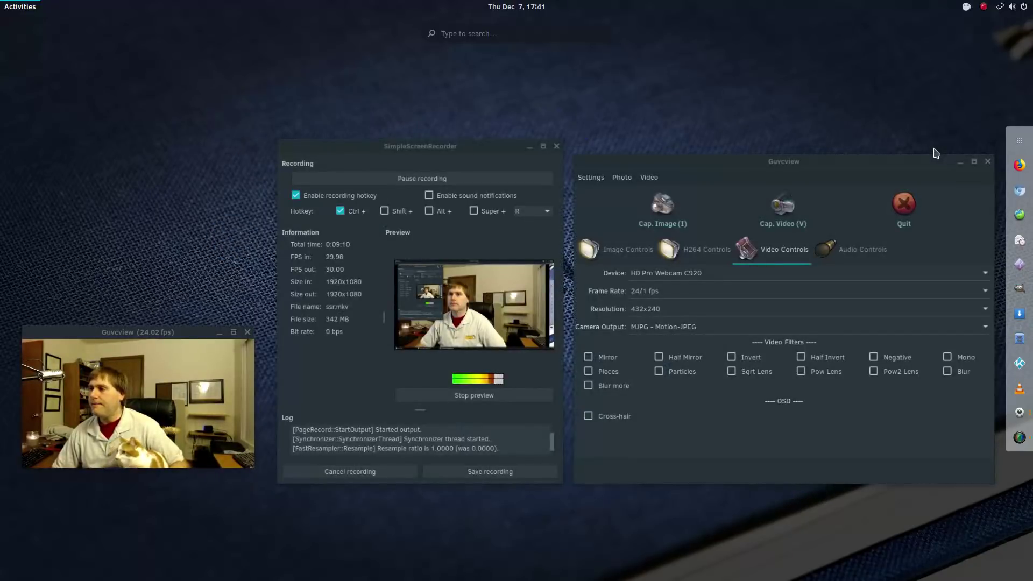
Minimise SimpleScreenRecorder and return to the desktop with the Guvcview webcam window.
click(532, 150)
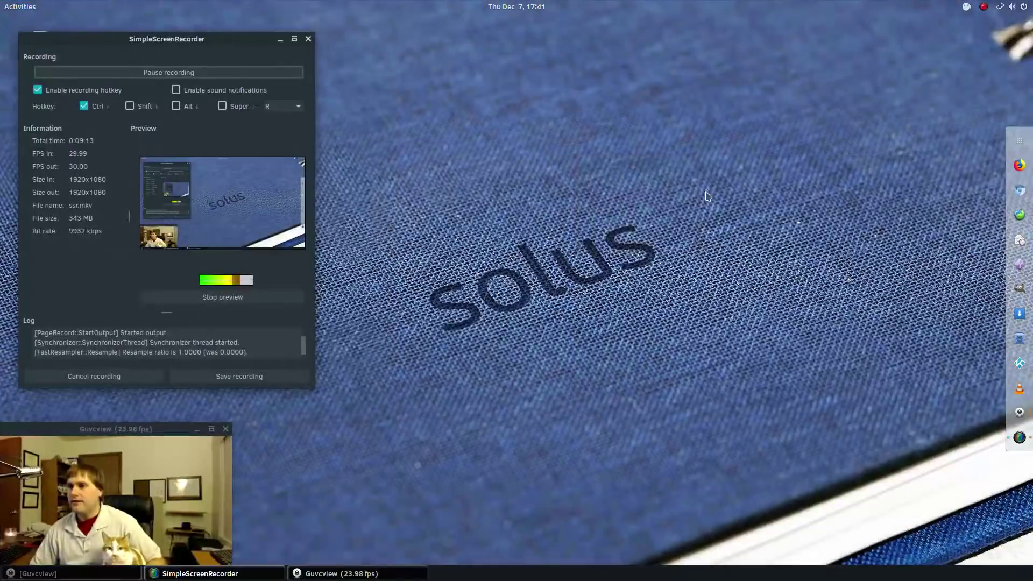
click(280, 39)
mouse_move(2, 2)
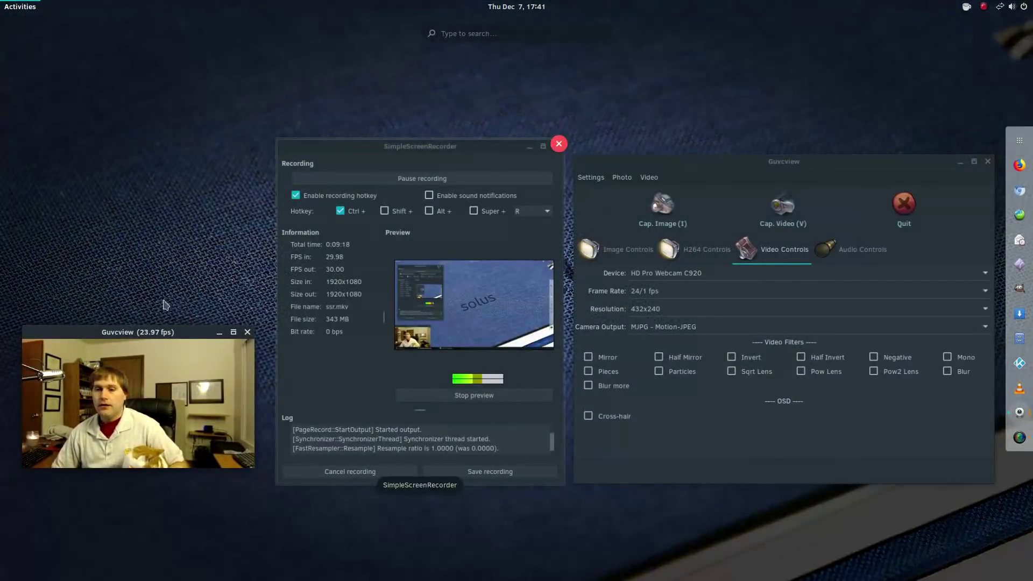
click(180, 337)
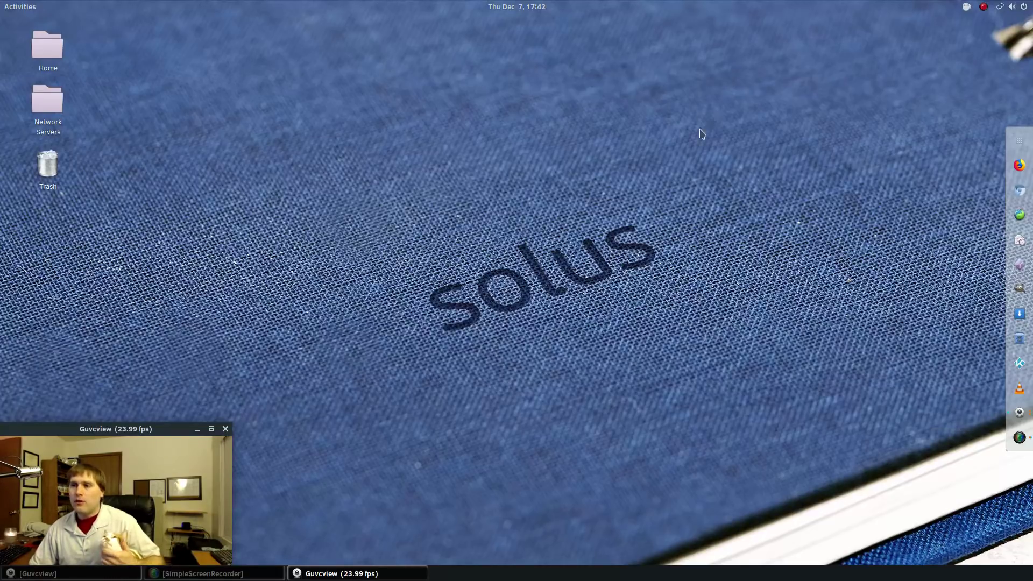
Open Change Background from the desktop menu, shift the Settings window right, and launch Firefox.
right_click(629, 178)
click(702, 256)
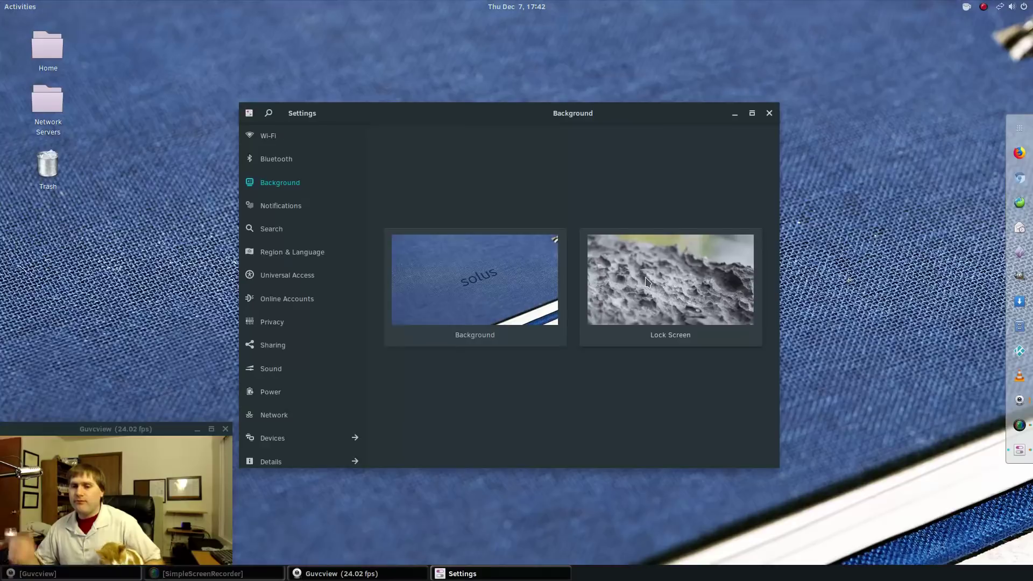
drag(618, 113, 691, 109)
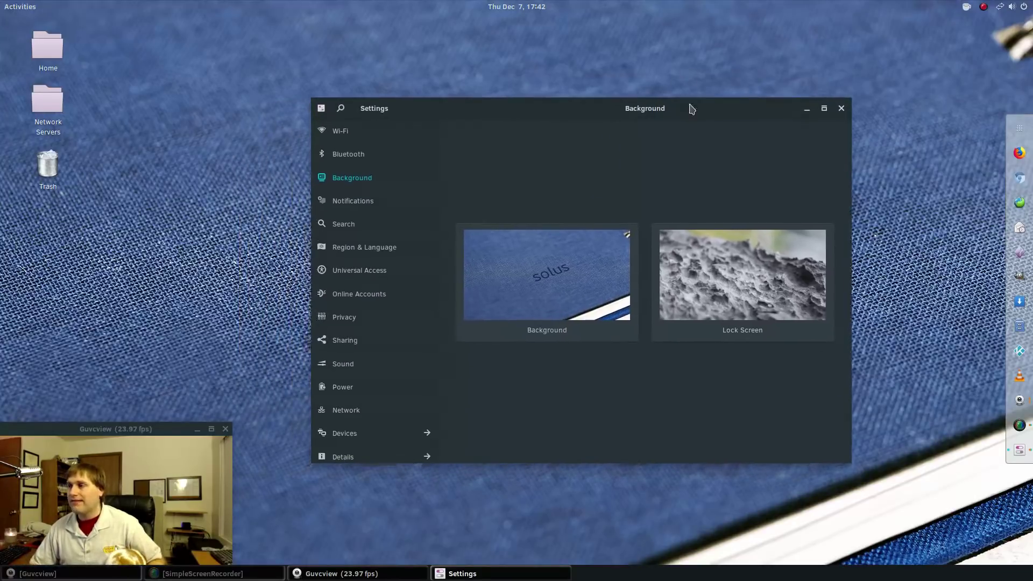
click(1020, 154)
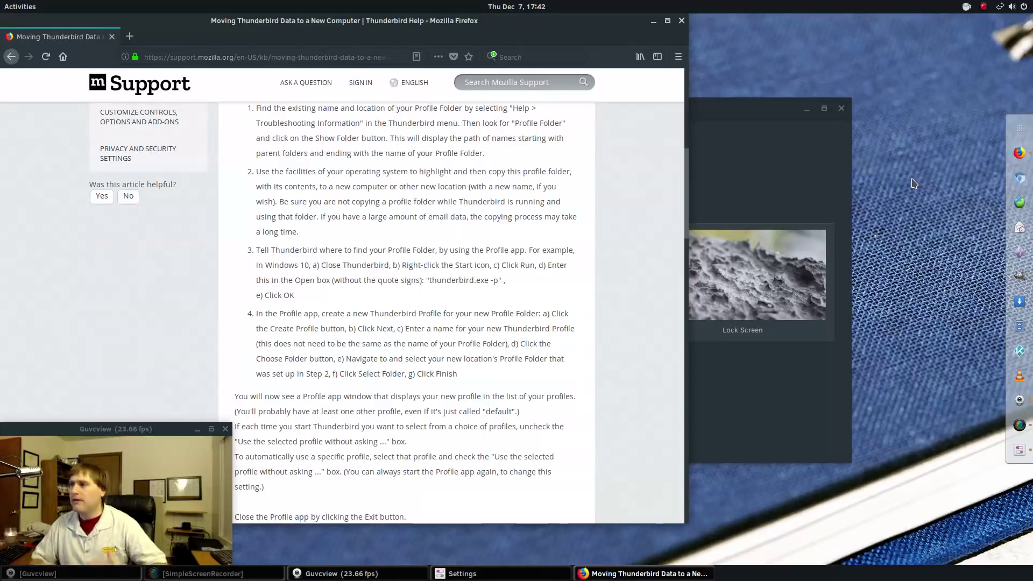
Centre the Firefox window showing the Thunderbird help article, then close it.
drag(409, 17, 673, 39)
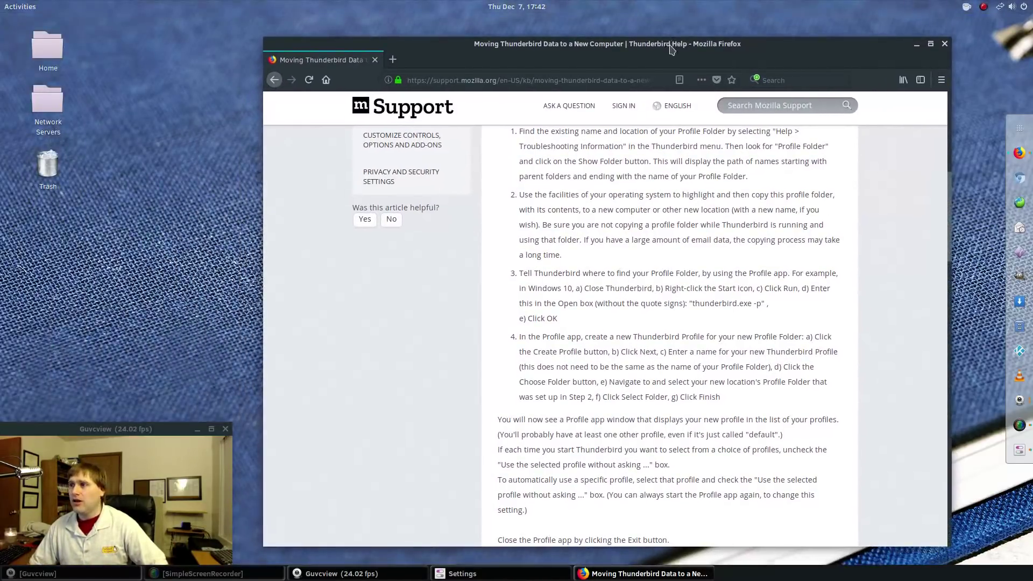
click(944, 45)
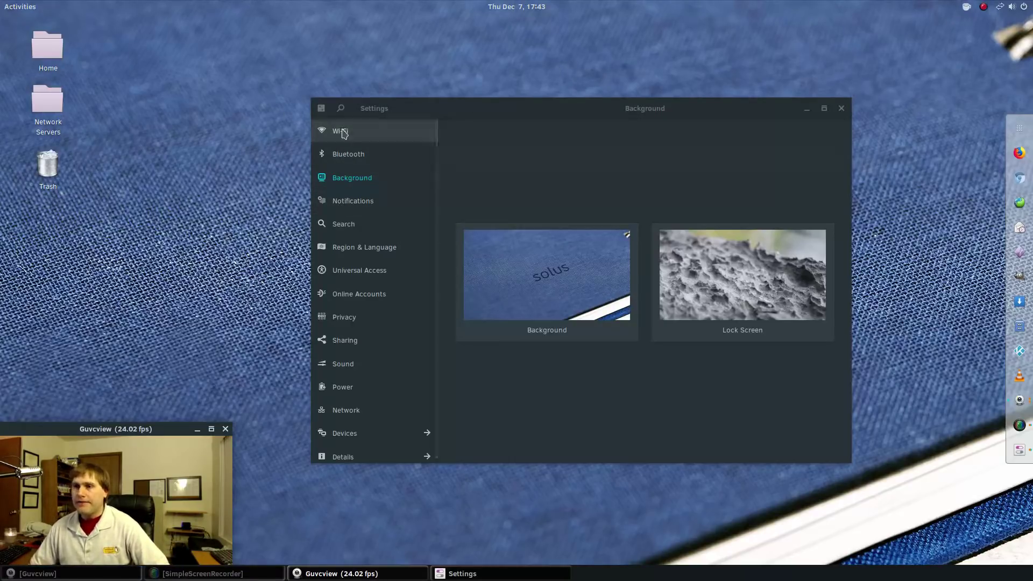
Check the Default Applications page under Details, then go back to the main Settings list.
click(357, 457)
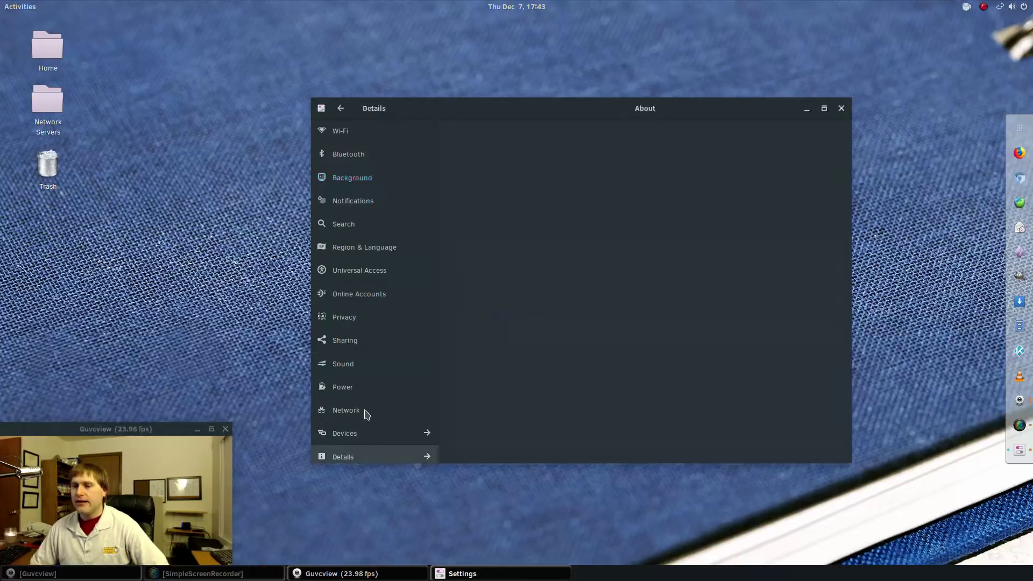
click(350, 204)
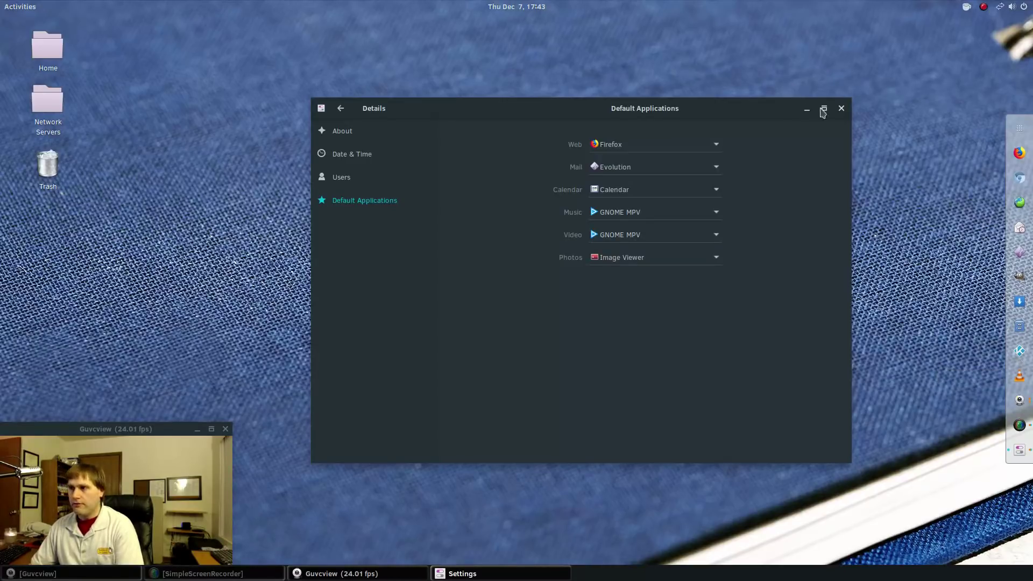
click(342, 109)
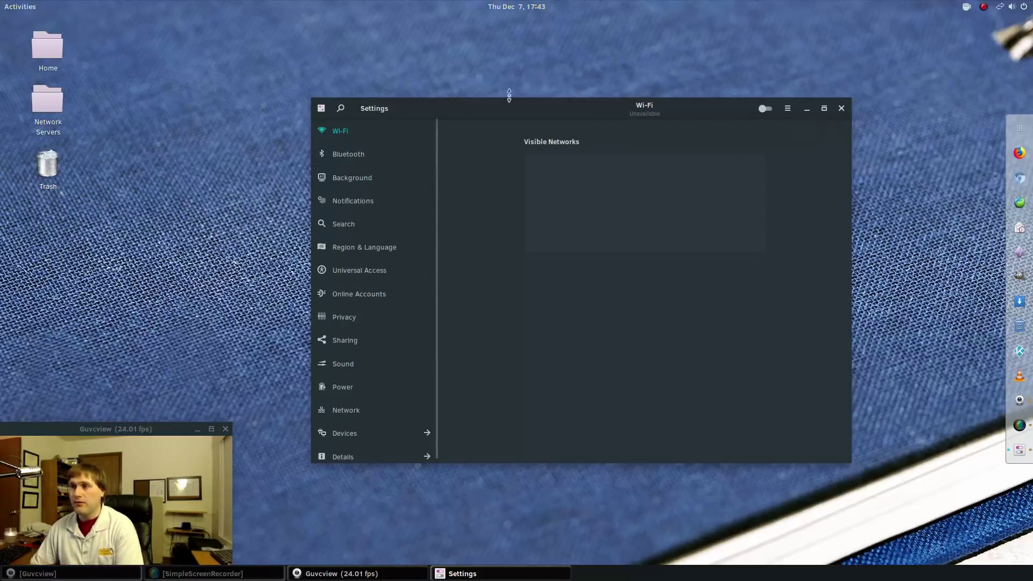
Go via Bluetooth to Background, scroll the wallpaper choices, and cancel, keeping the Solus wallpaper.
click(350, 157)
click(354, 179)
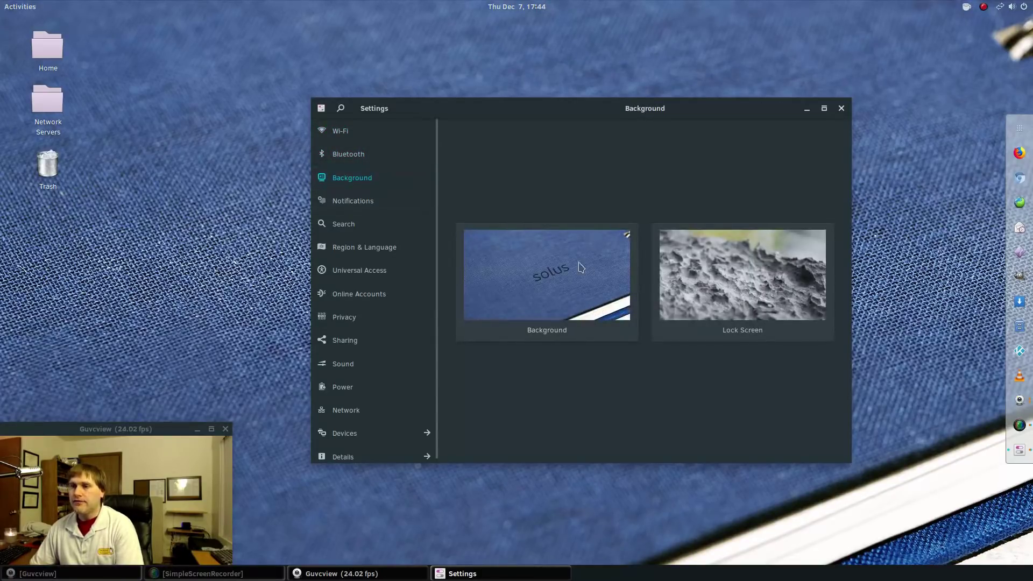
click(546, 307)
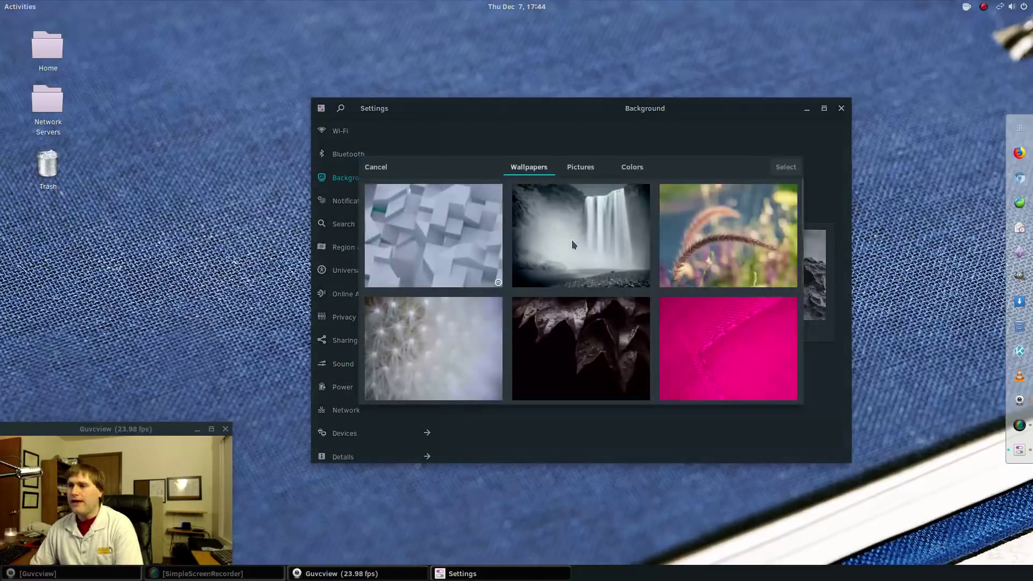
scroll(699, 258, down, 5)
scroll(697, 257, down, 15)
scroll(694, 258, down, 10)
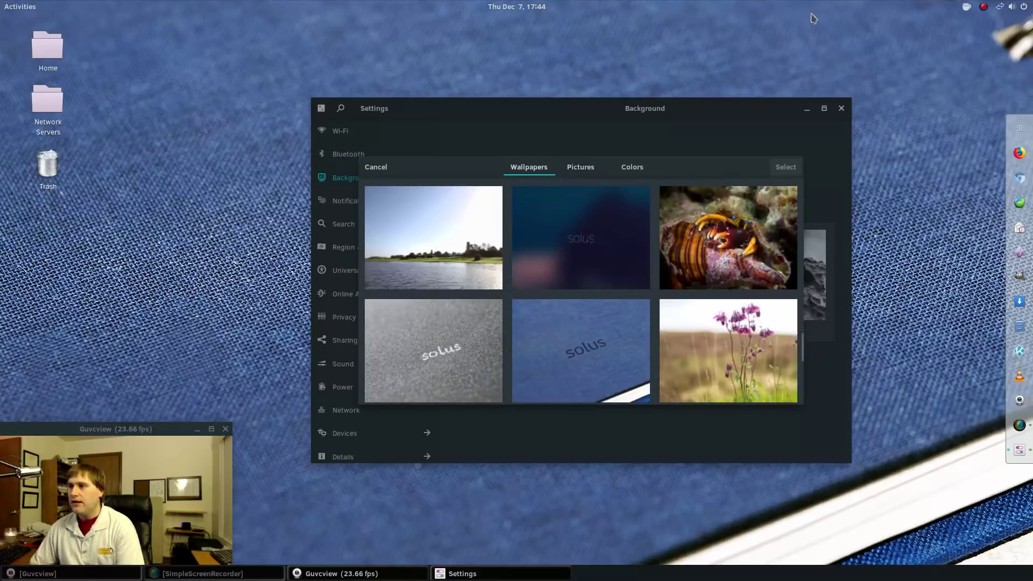
click(375, 167)
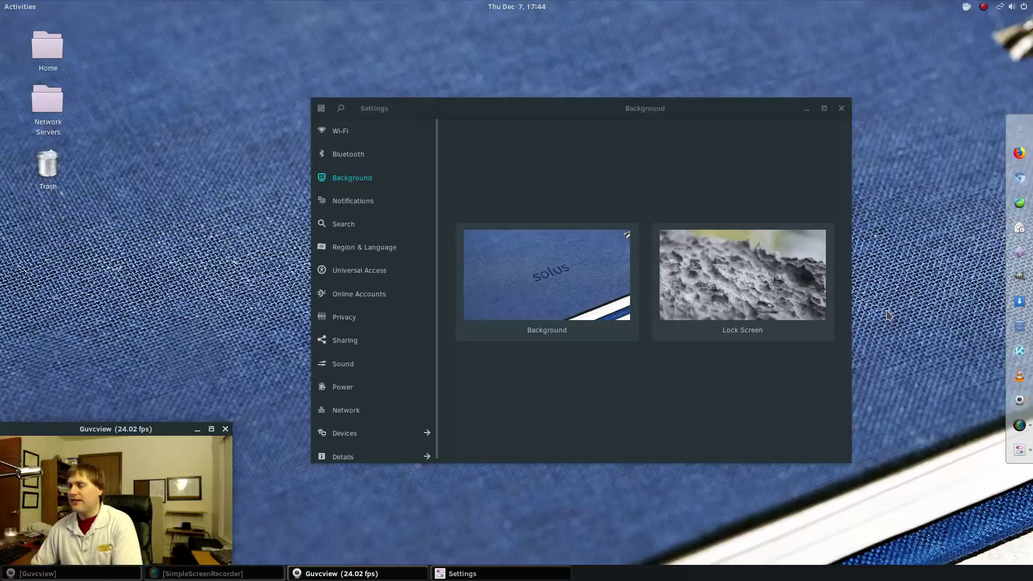
click(351, 200)
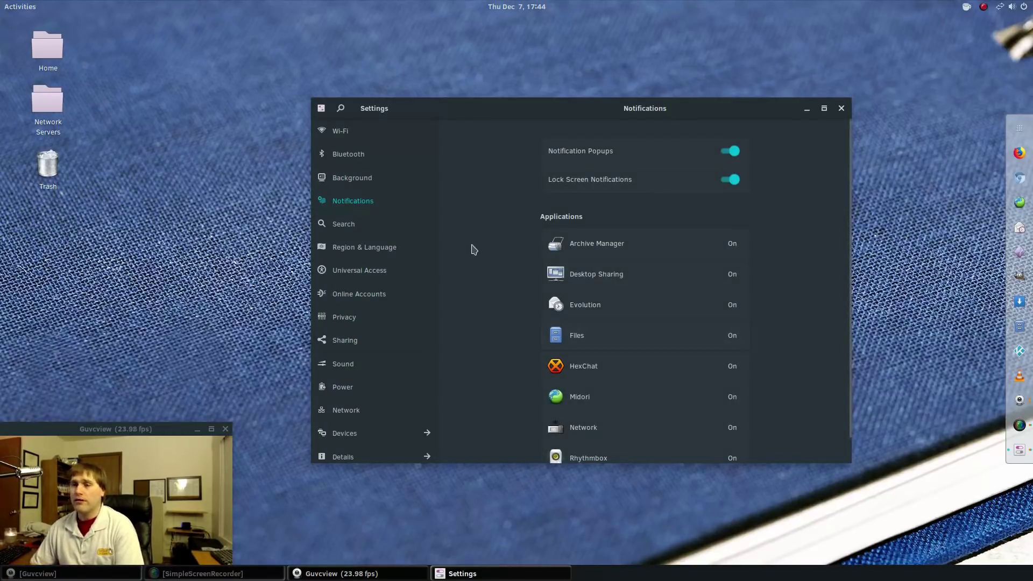
Step through the Search, Region & Language, Universal Access and Online Accounts settings pages.
click(407, 224)
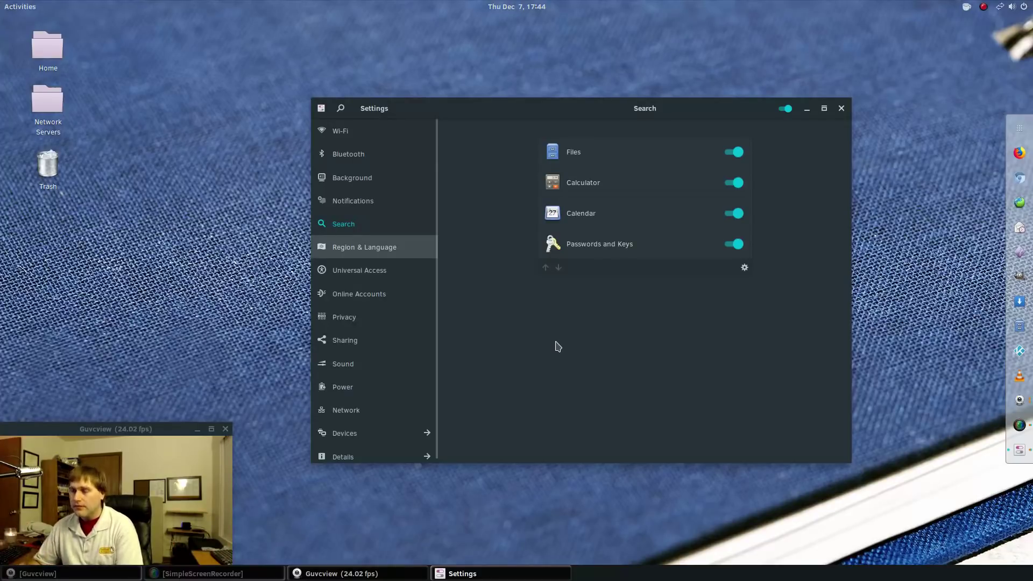
key(Return)
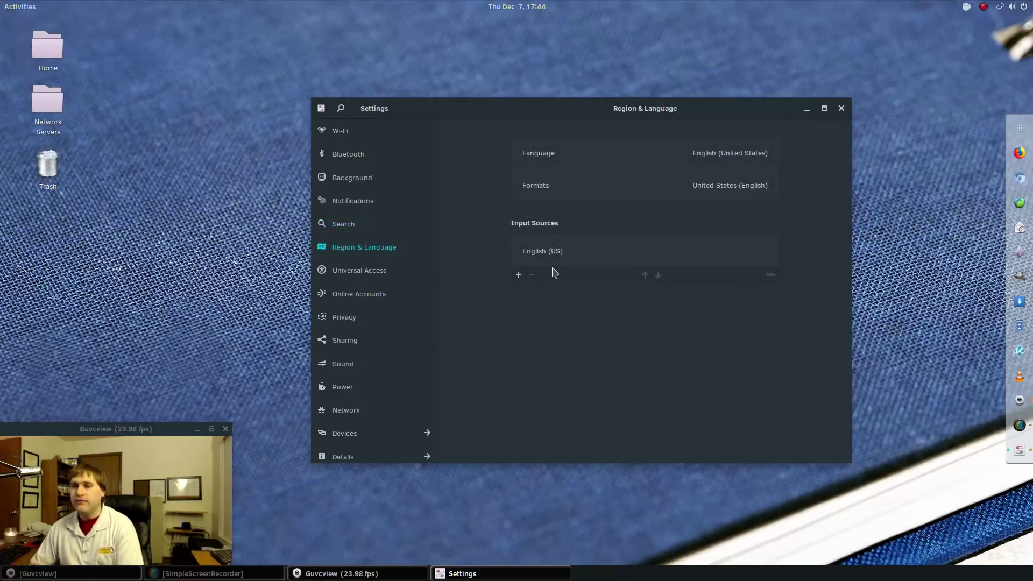
click(351, 270)
click(361, 294)
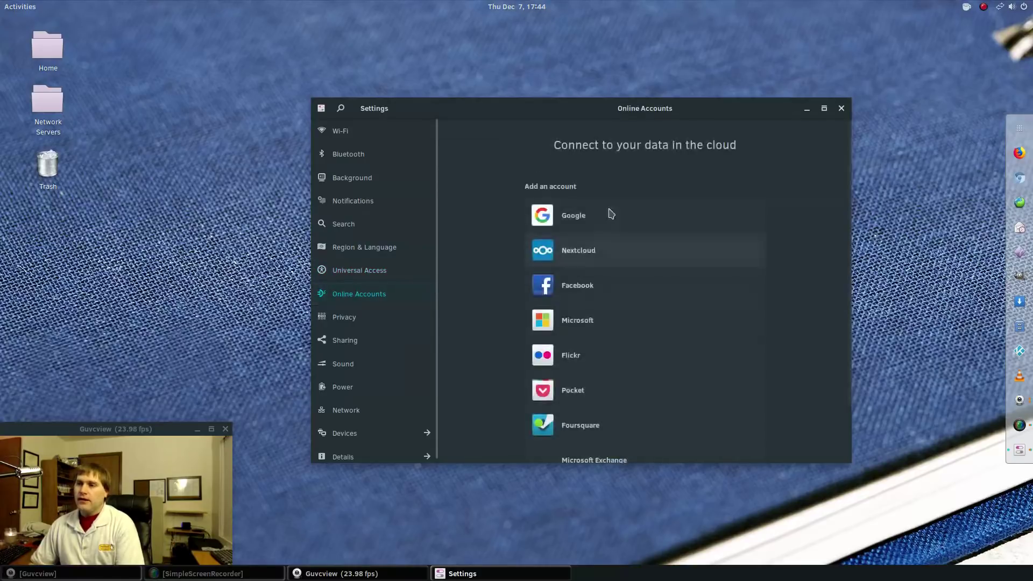
Page through Privacy, Sharing and Sound, ending on Power with 5-minute screen blanking.
click(358, 317)
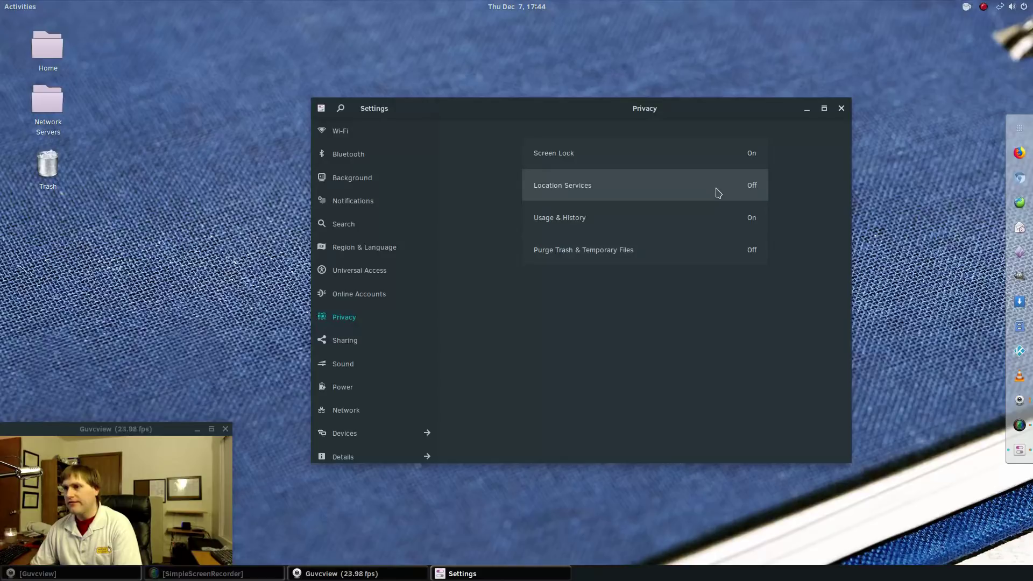
click(353, 341)
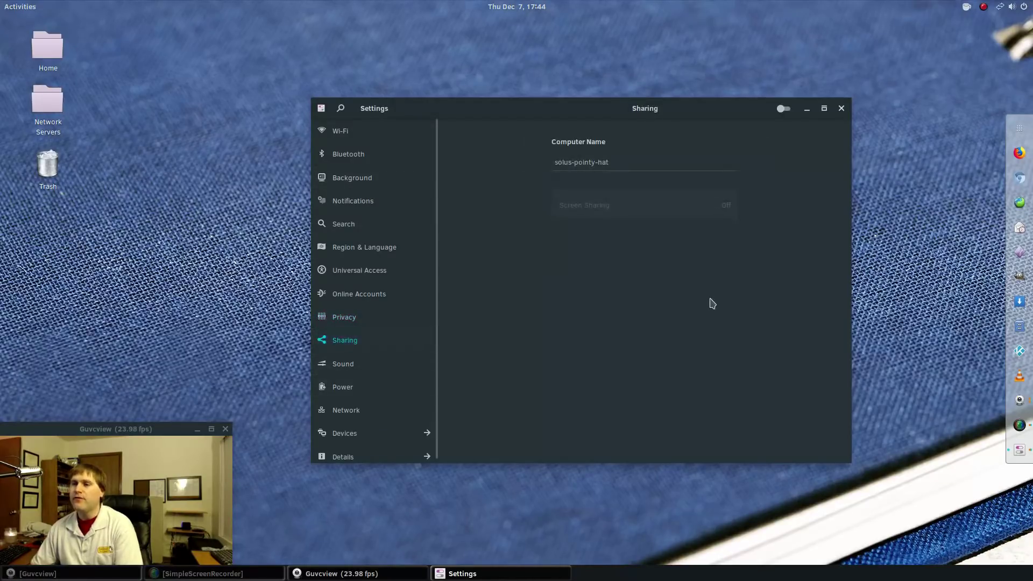
click(380, 367)
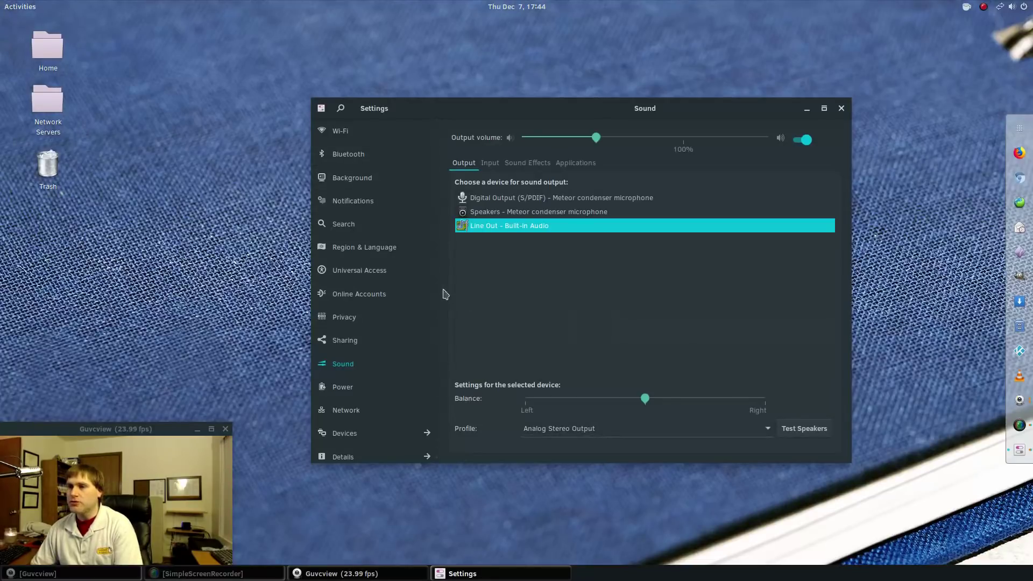
click(375, 387)
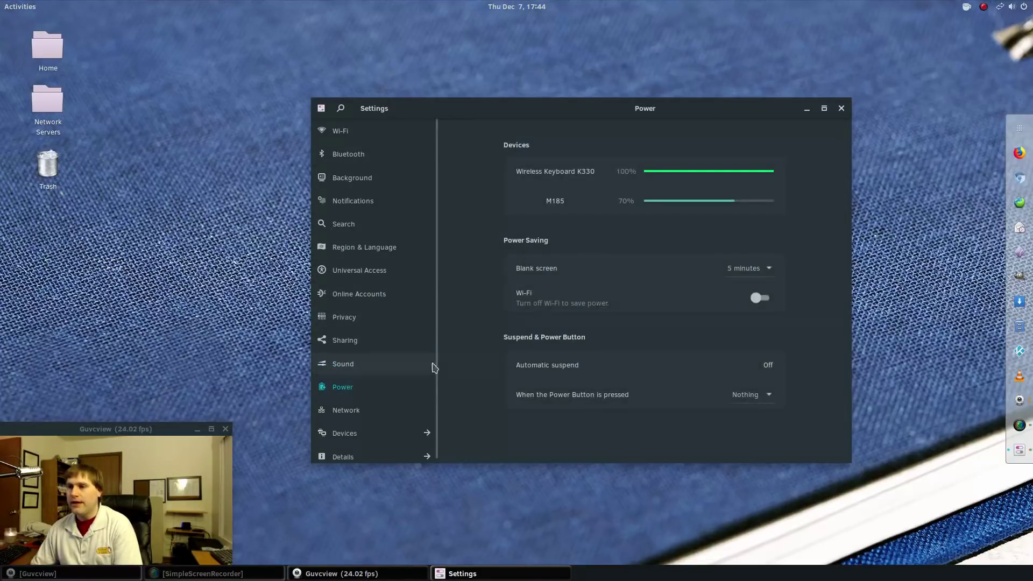
Close Settings and launch GNOME Tweaks from the All applications grid, opening on Appearance.
click(842, 108)
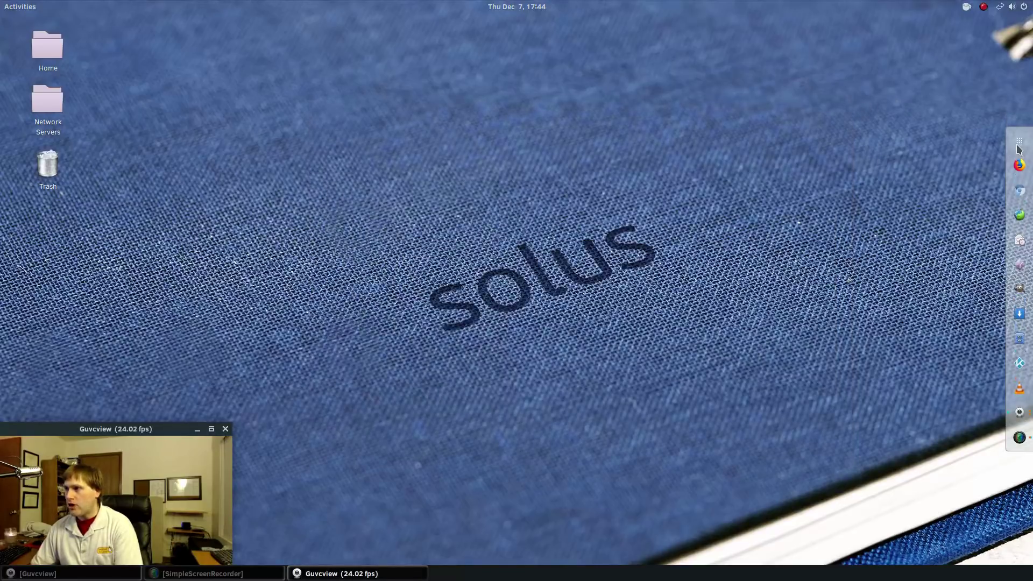
click(1019, 142)
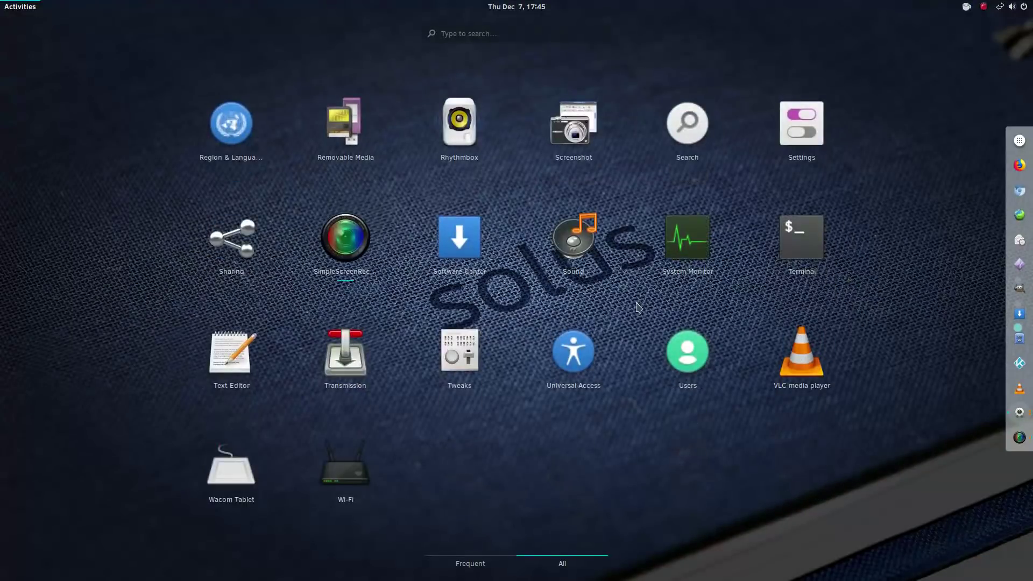
click(460, 351)
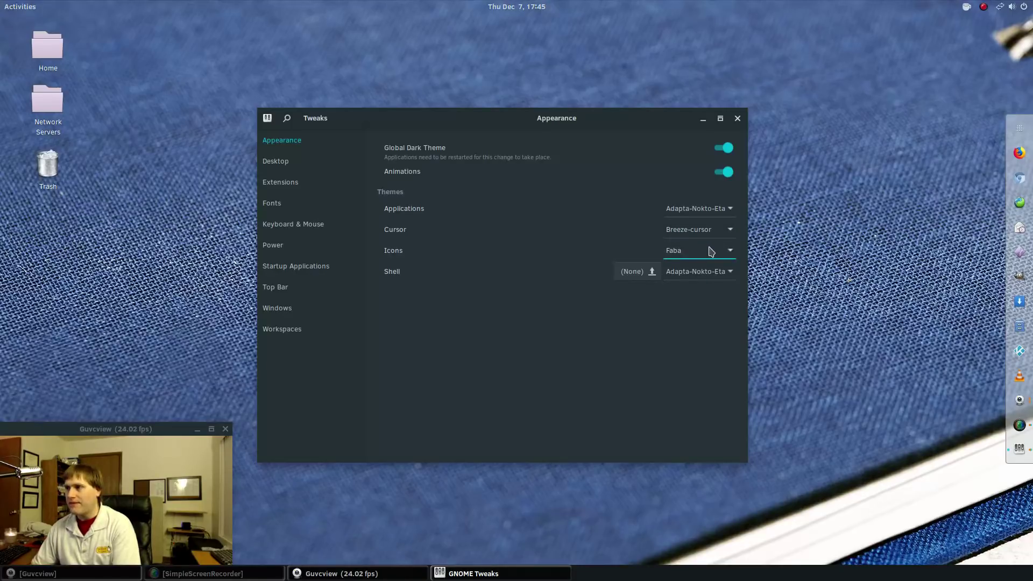
Switch Tweaks to the Desktop page showing icon switches, book.png background and Crags.png lock screen.
click(299, 161)
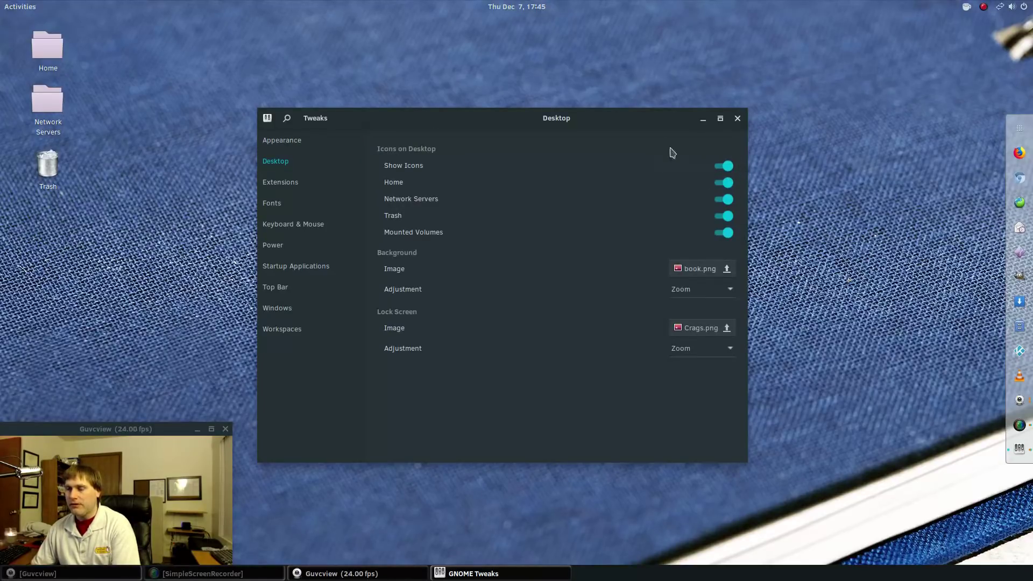
Open the Extensions page, scroll through the installed extensions, and nudge the window up-left.
click(275, 183)
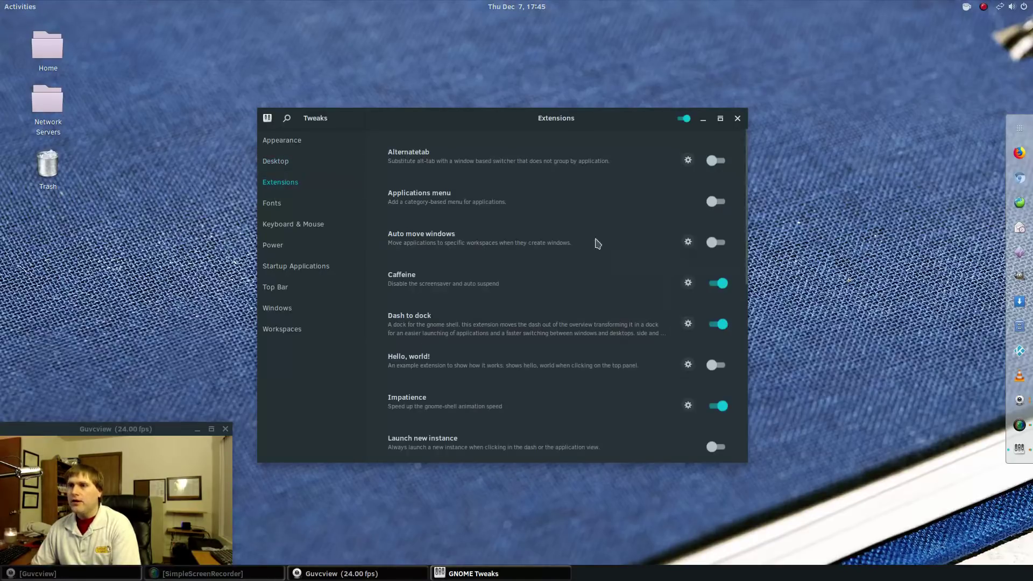
scroll(596, 248, down, 3)
scroll(588, 252, down, 5)
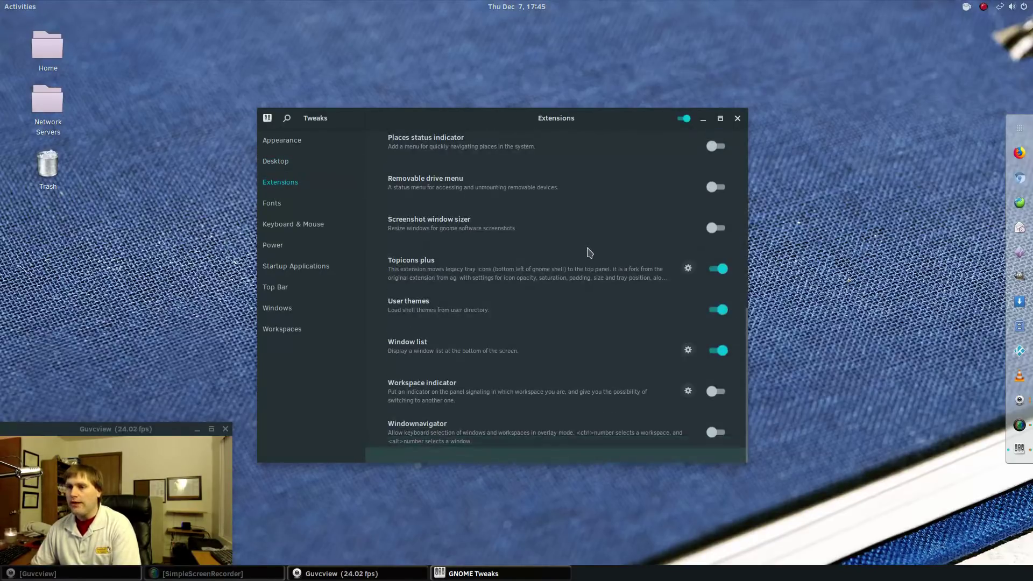
scroll(626, 363, up, 3)
scroll(627, 363, up, 3)
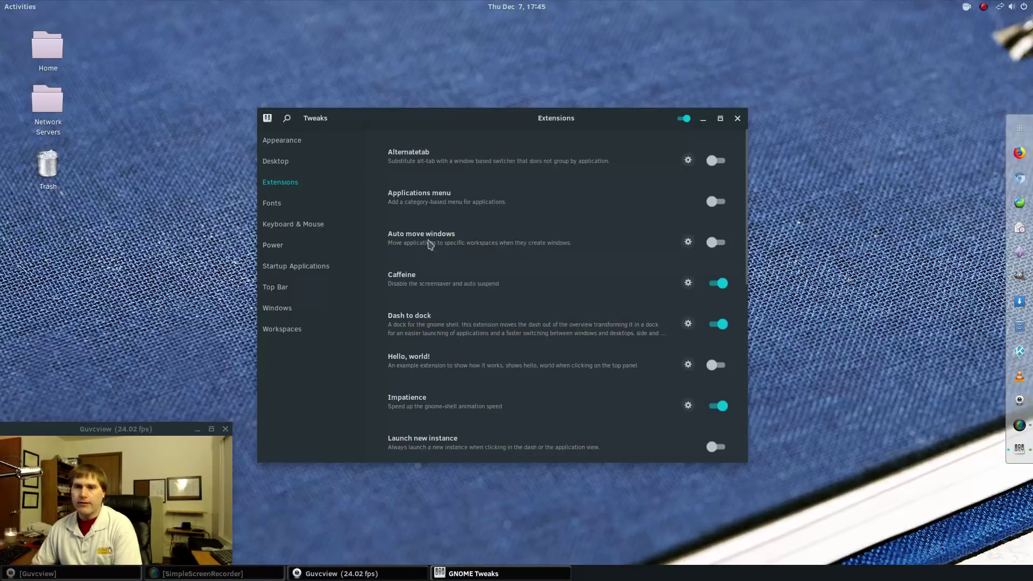
mouse_move(603, 114)
mouse_down()
mouse_move(823, 171)
mouse_move(887, 158)
mouse_move(809, 138)
mouse_move(884, 157)
mouse_move(787, 141)
mouse_move(895, 173)
mouse_move(727, 145)
mouse_move(603, 115)
mouse_move(592, 98)
mouse_up()
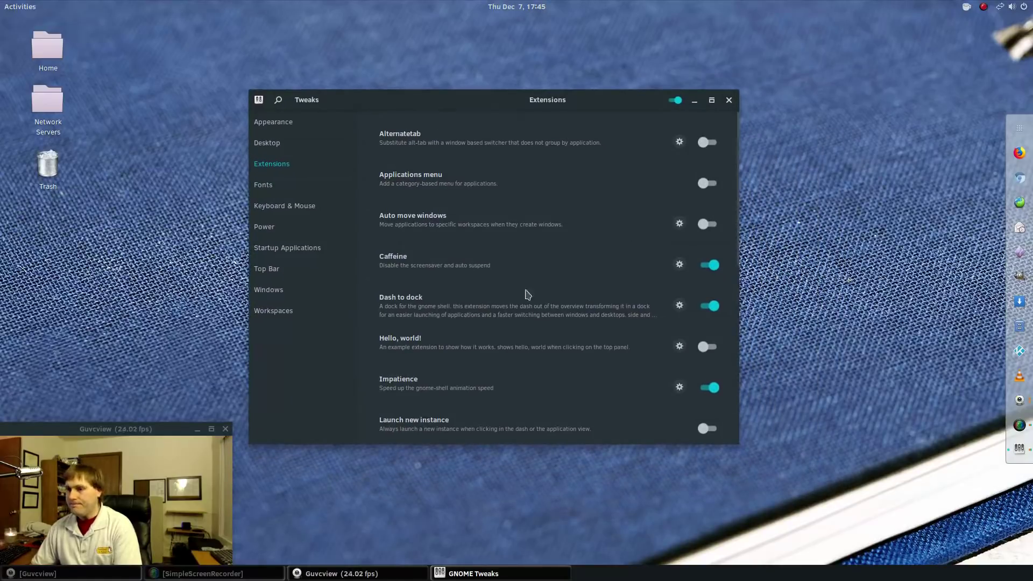
Switch off the Impatience extension and scroll through the rest of the list.
scroll(538, 305, down, 2)
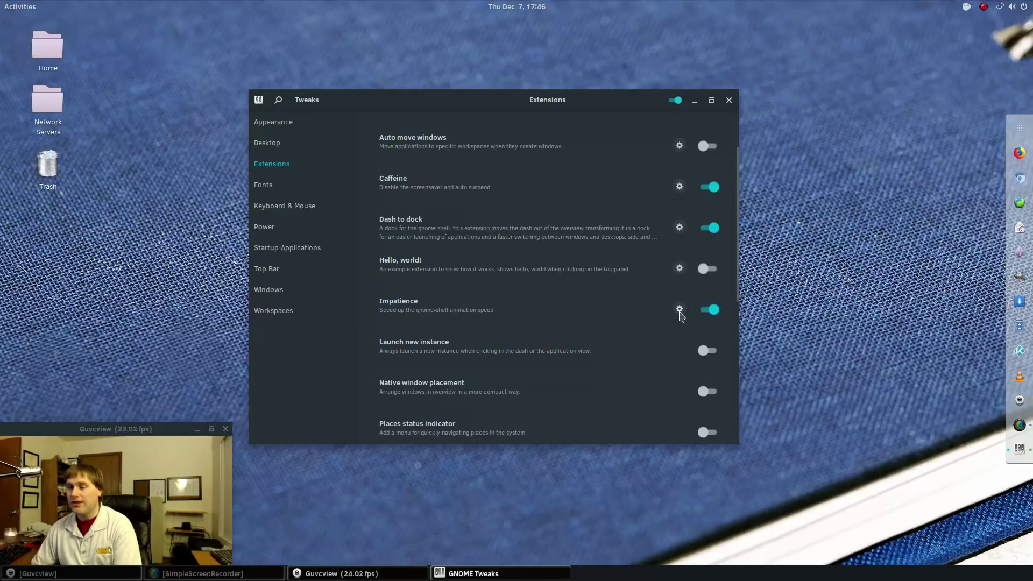
click(710, 309)
scroll(614, 333, down, 2)
scroll(605, 360, down, 5)
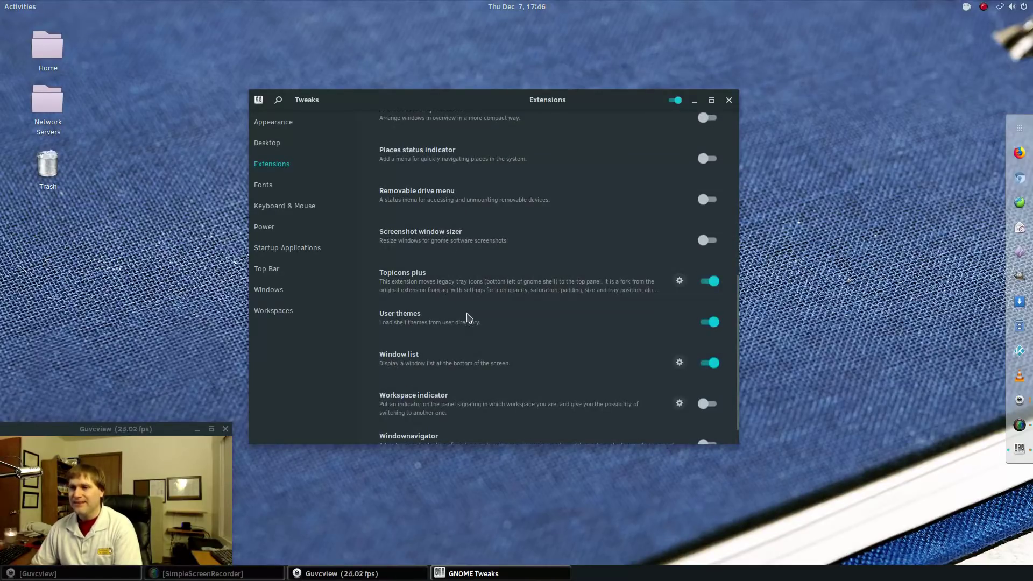
scroll(467, 318, down, 1)
Step through the Fonts, Keyboard & Mouse, Power and Startup Applications pages.
scroll(472, 339, up, 3)
click(305, 189)
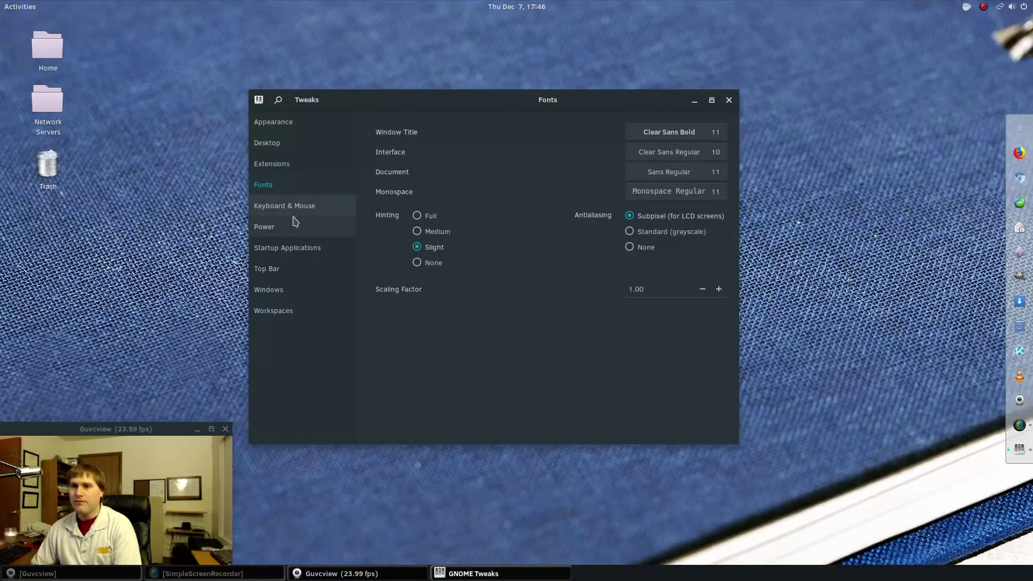
click(285, 209)
click(272, 228)
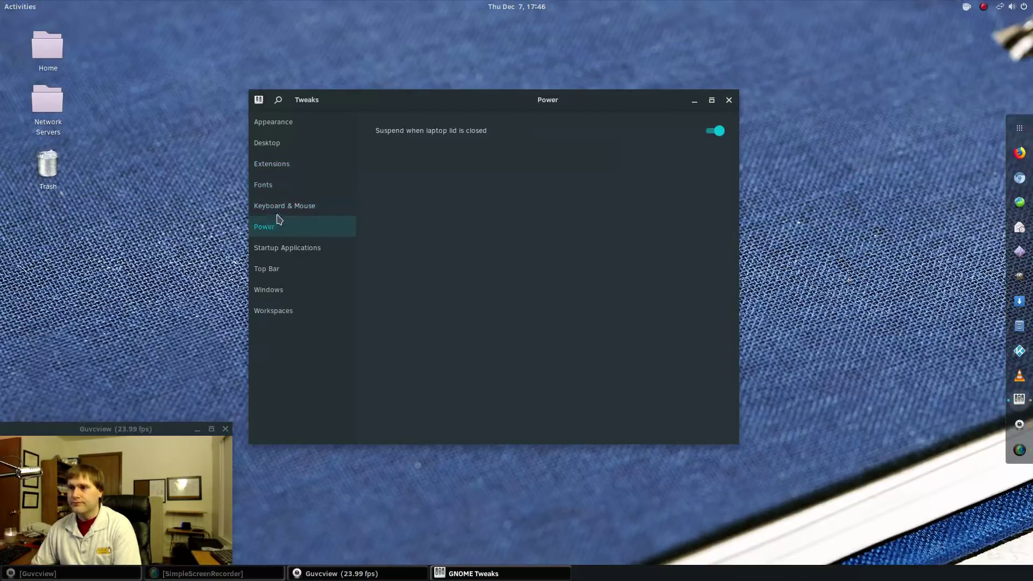
click(276, 246)
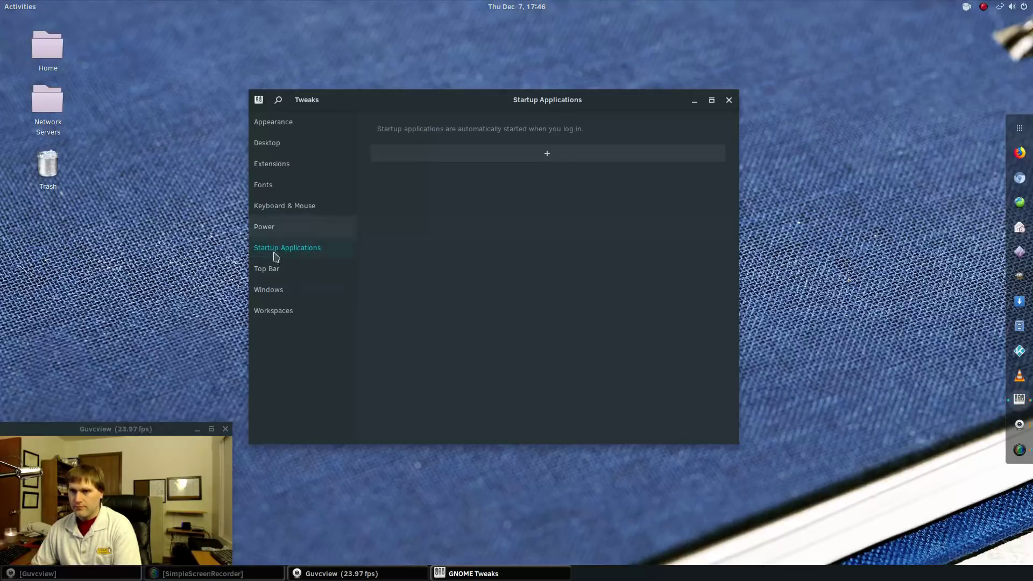
Show the Top Bar page with clock Date on, and preview the clock's calendar popup.
click(278, 269)
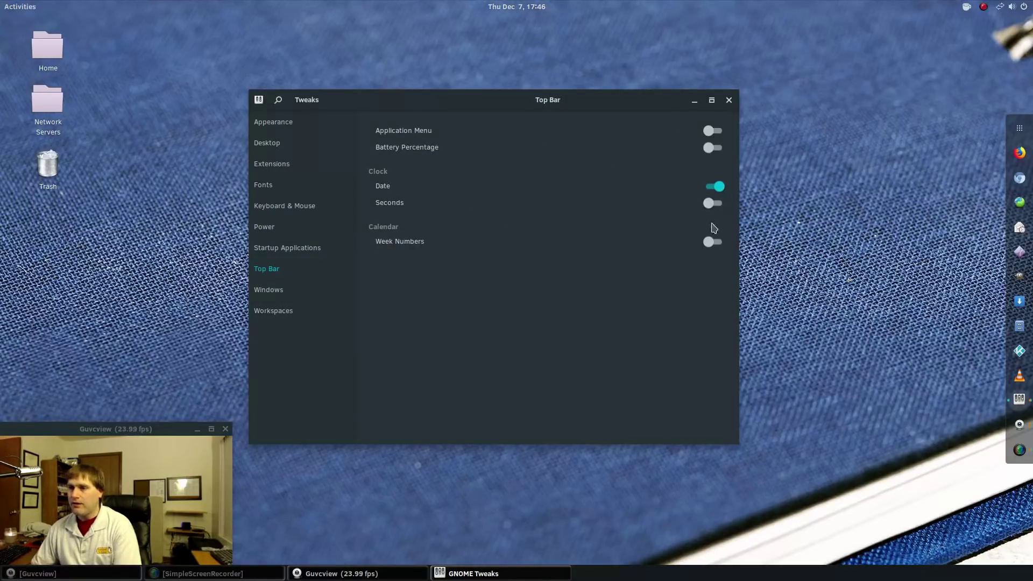
click(534, 12)
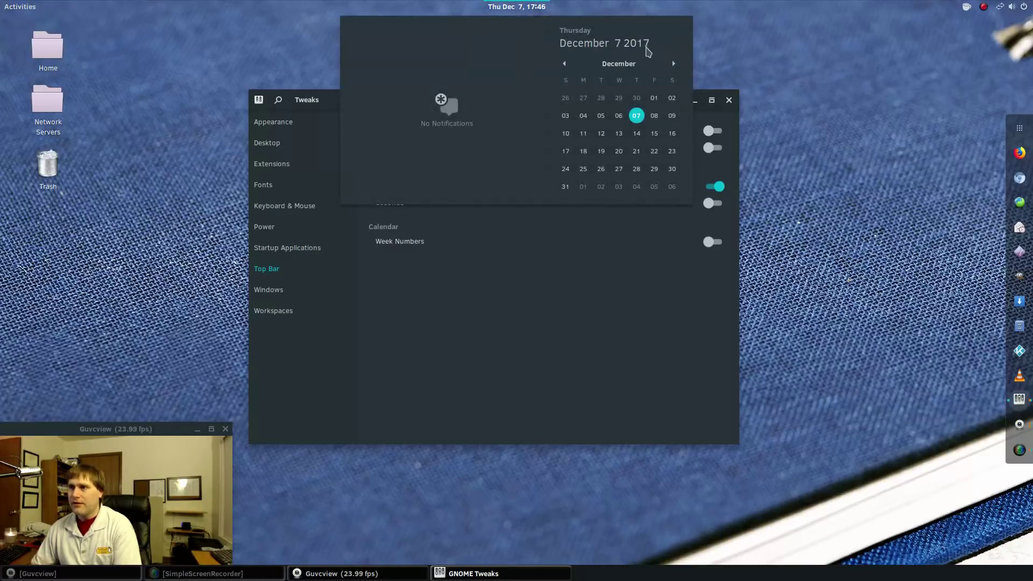
click(695, 43)
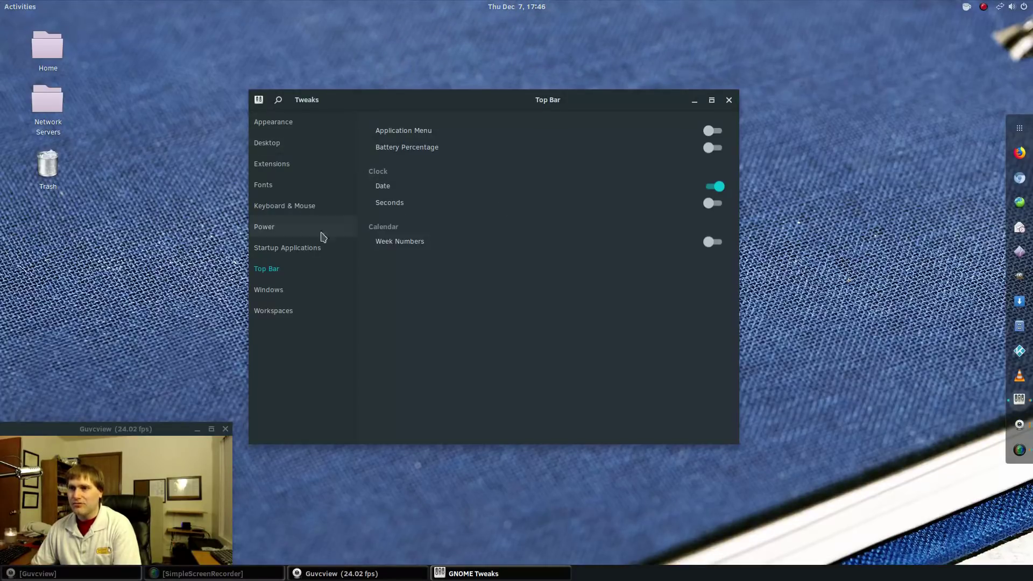
Review the Windows page (Click to Focus), then launch Firefox on the Solus blog from the dock.
click(278, 293)
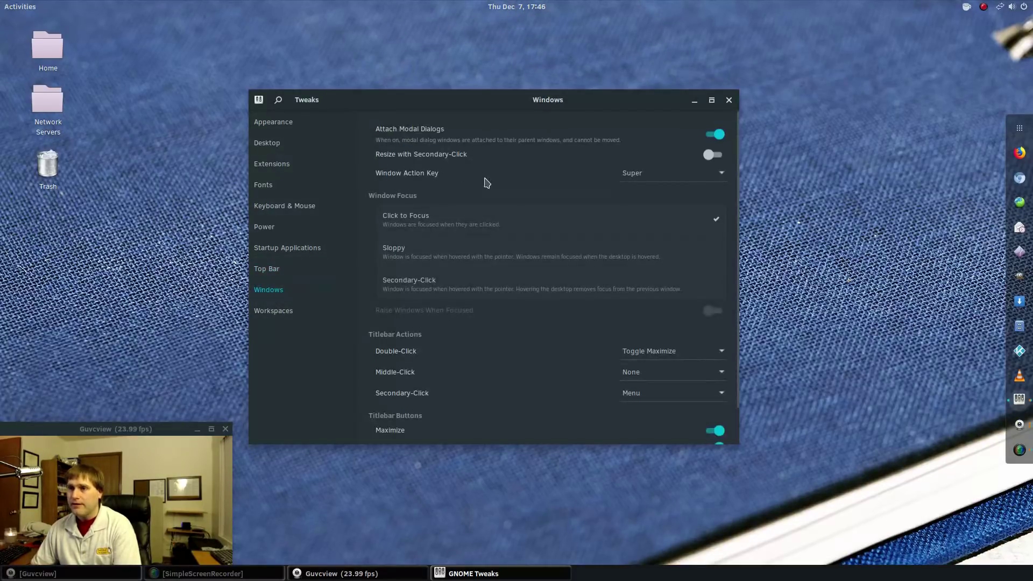
scroll(450, 228, down, 1)
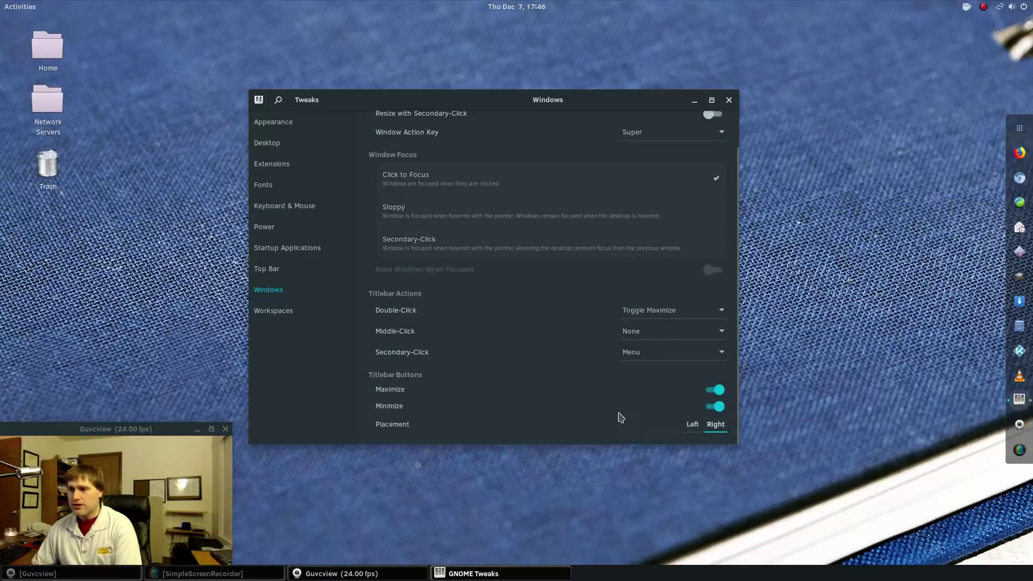
scroll(606, 235, up, 1)
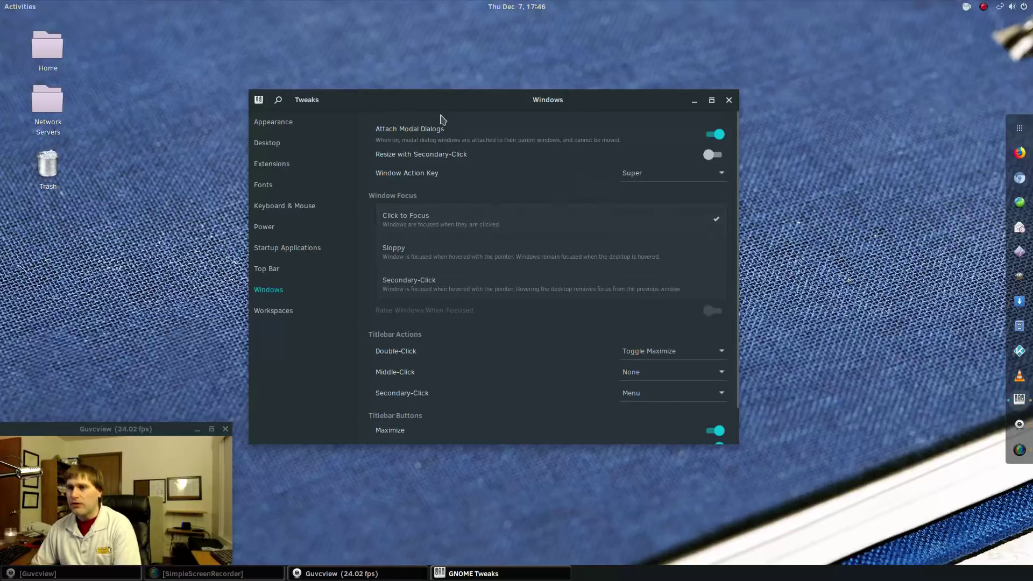
click(1020, 153)
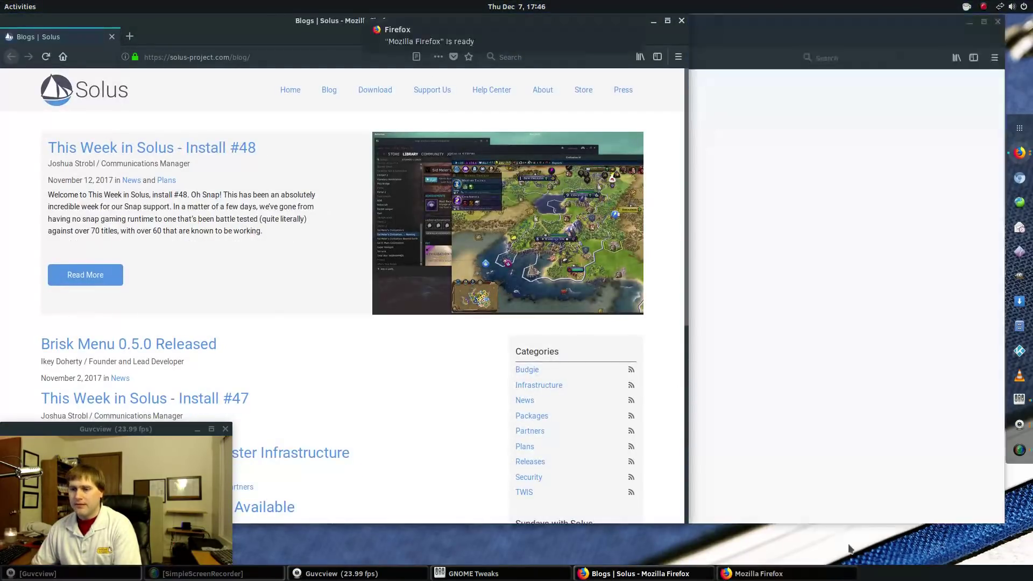
Close both Firefox windows showing the Solus blog, returning to the Tweaks Windows page.
click(709, 31)
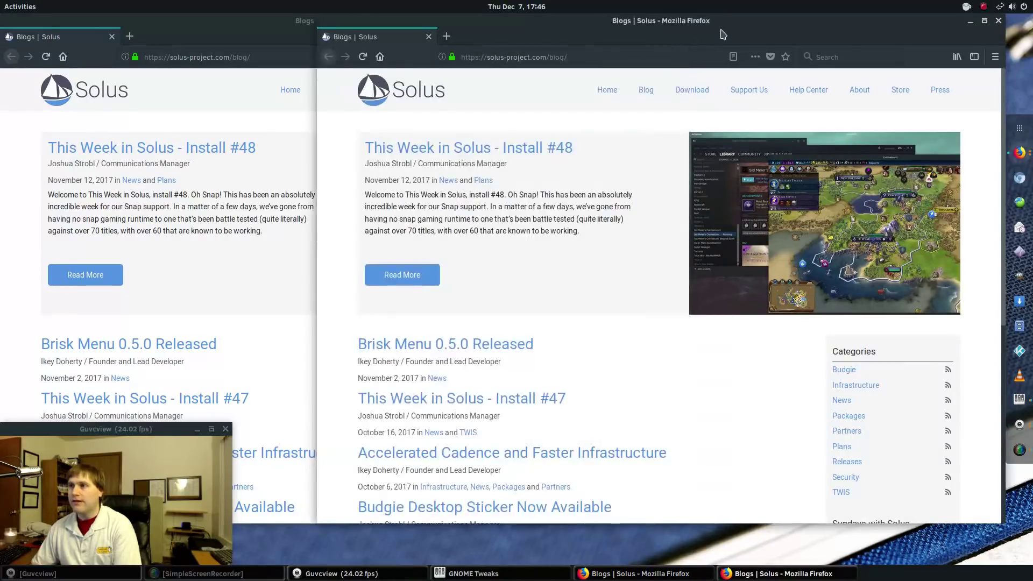
click(999, 21)
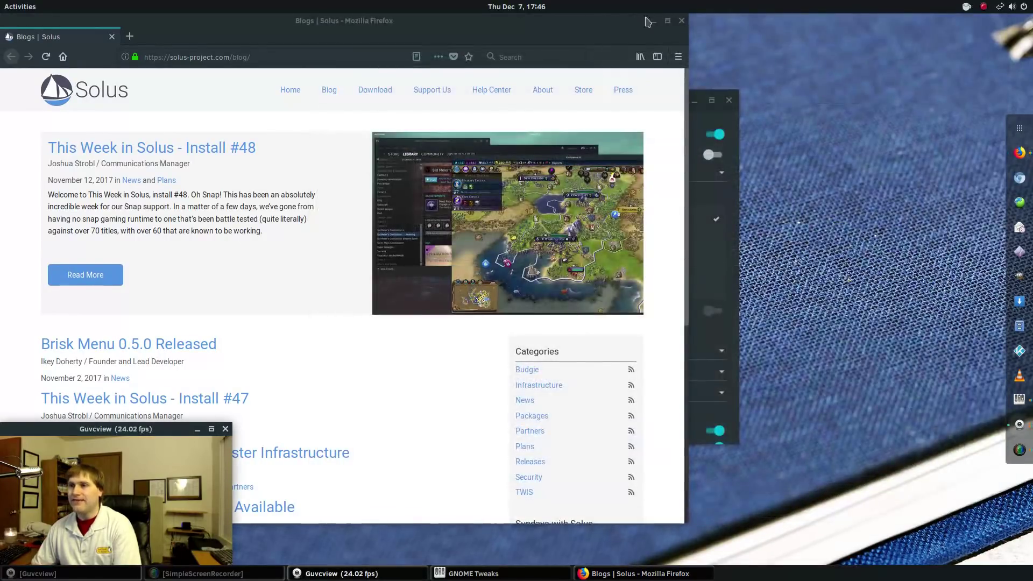
click(681, 20)
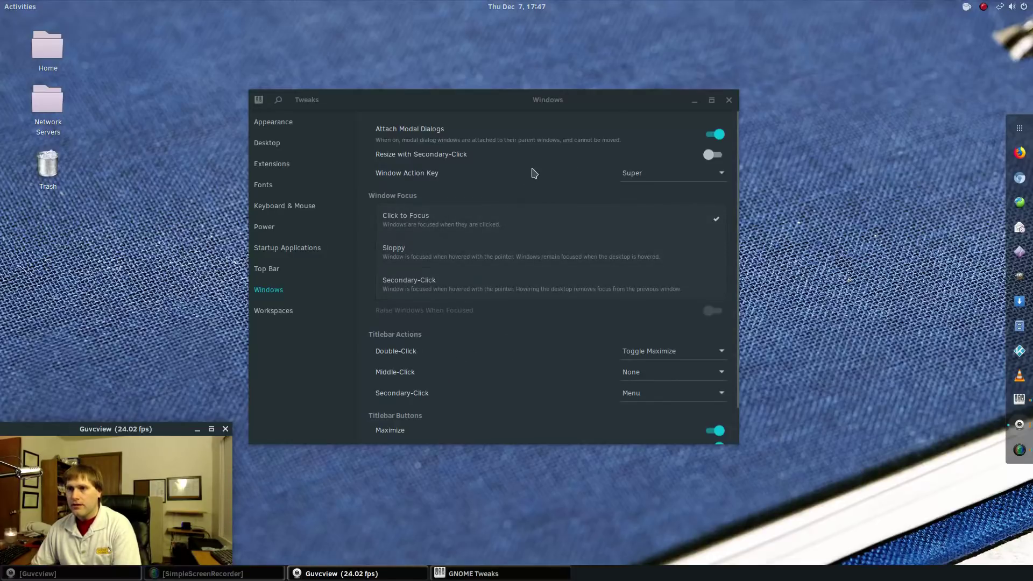
Show the Workspaces page: Static Workspaces with 1 workspace on the primary display.
scroll(489, 200, down, 1)
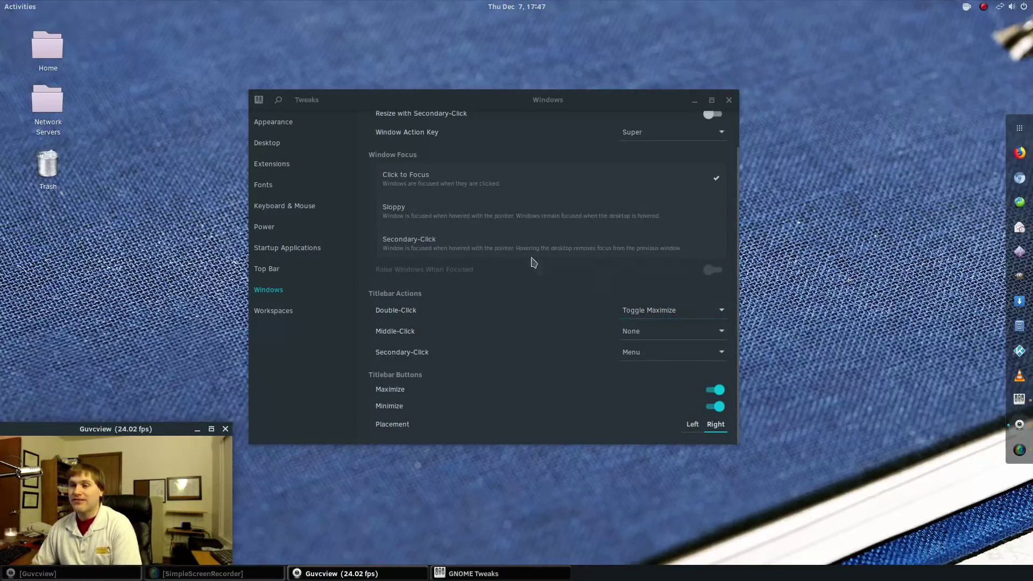
click(296, 308)
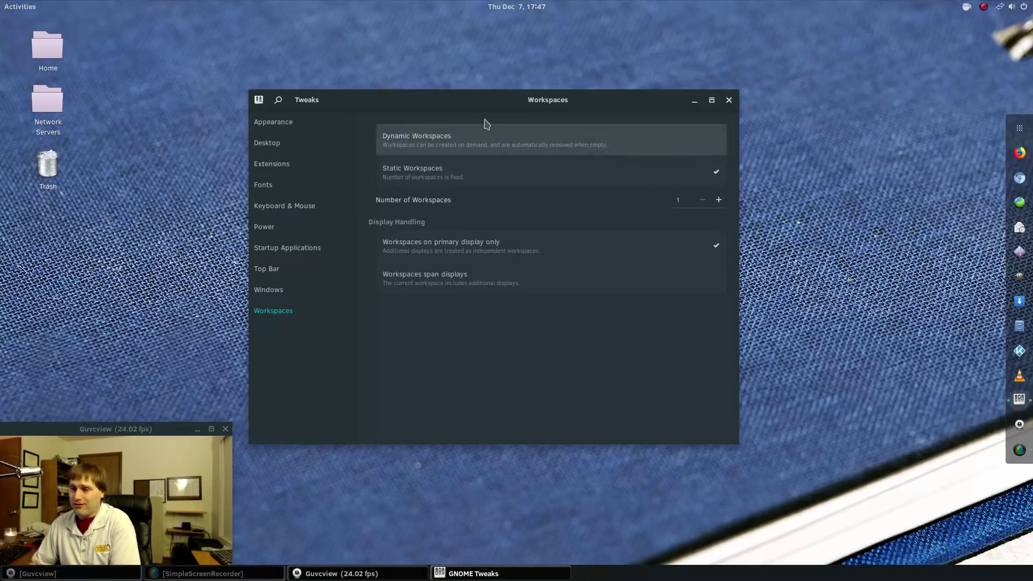
Close GNOME Tweaks to reveal the bare Solus desktop with the Guvcview window.
click(730, 100)
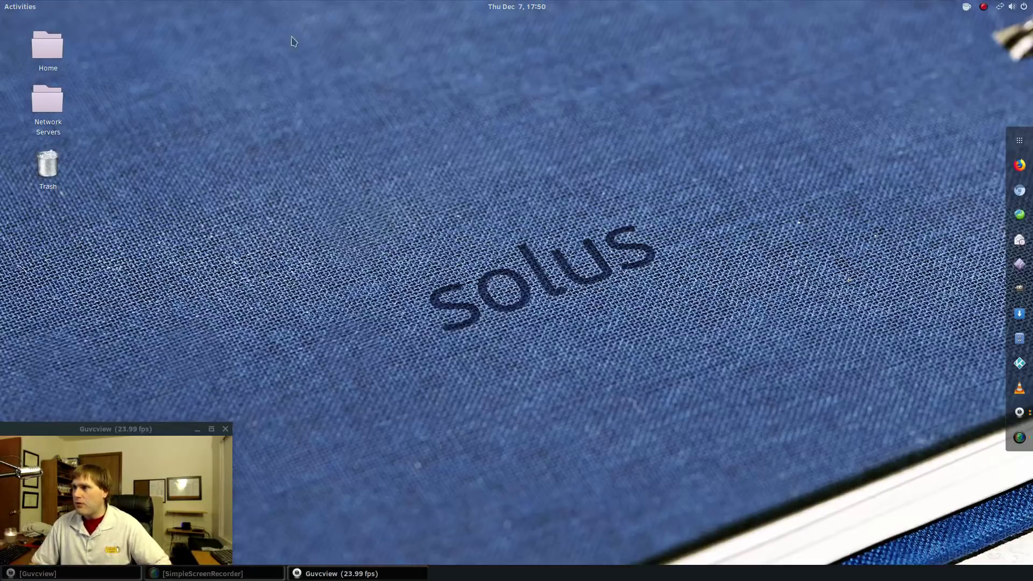
click(20, 6)
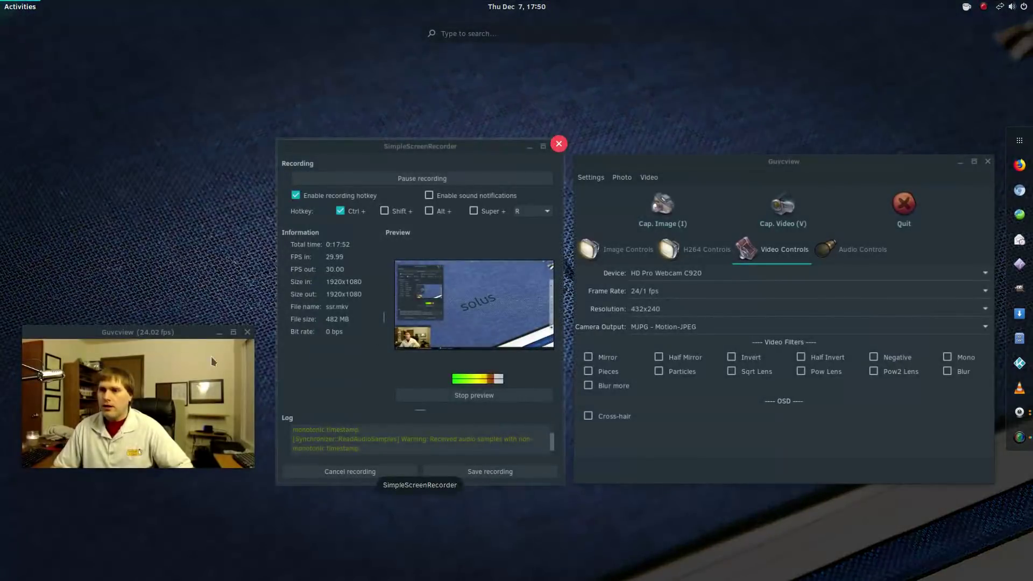
click(173, 353)
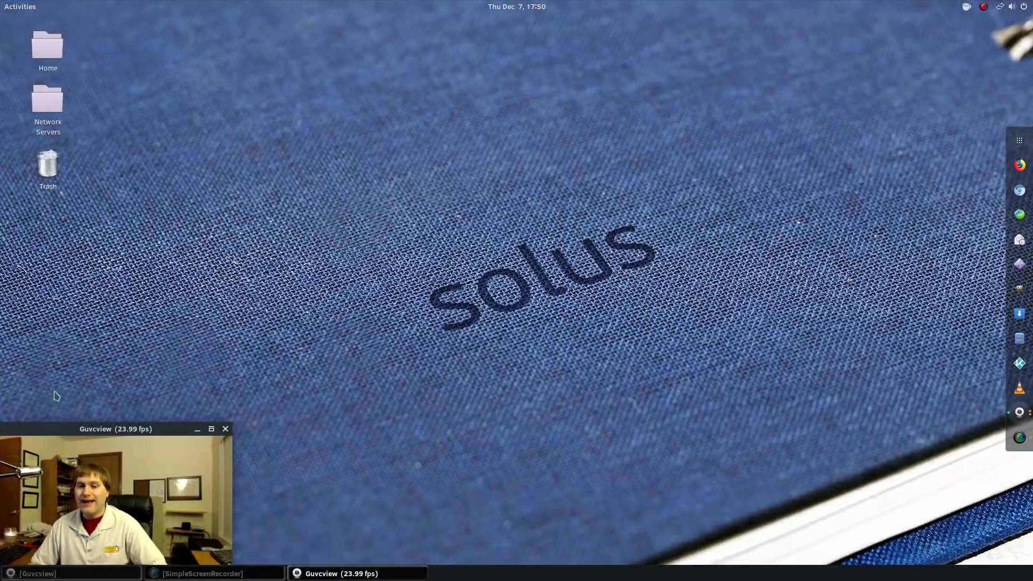
key(super)
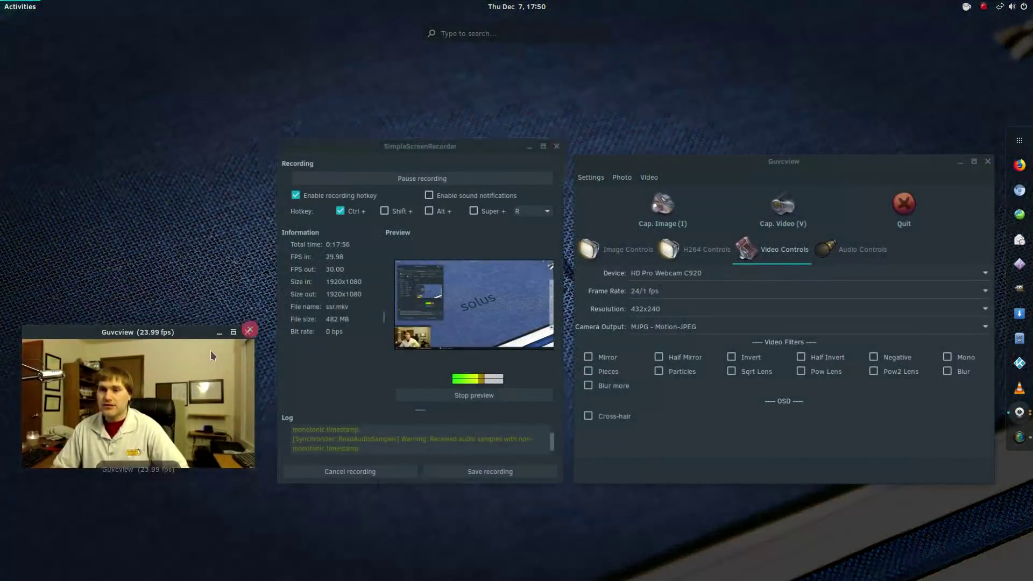
click(205, 348)
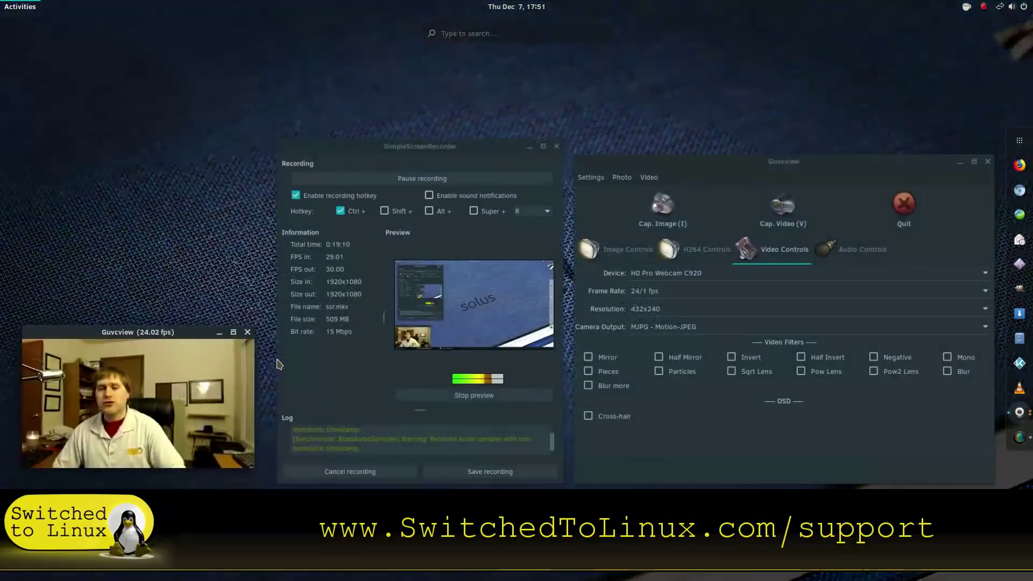
key(super)
click(94, 409)
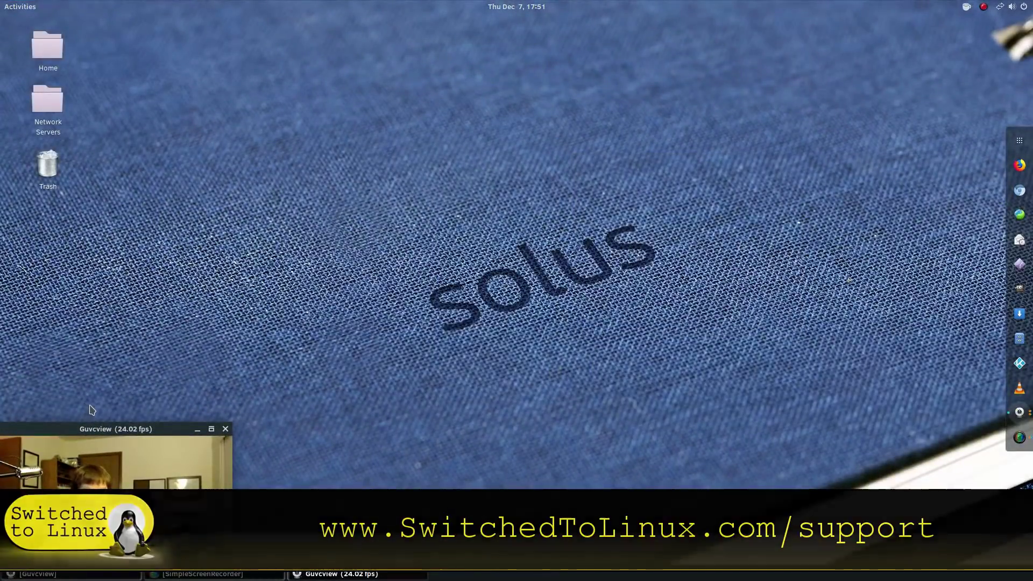